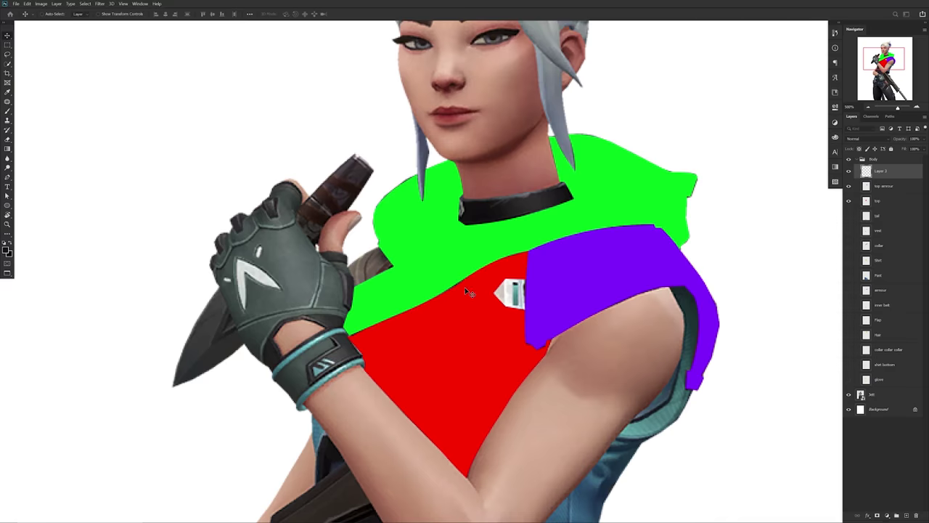
# Create a new layer in the Body group and sample the hood's bright green as the brush colour
pyautogui.moveTo(465, 291); pyautogui.dragTo(622, 235)
pyautogui.press('p')
pyautogui.hotkey('ctrl', 'shift', 'alt', 'n')
pyautogui.scroll(3, 447, 220)
pyautogui.press('b')
pyautogui.keyDown('alt'); pyautogui.rightClick(465, 218); pyautogui.keyUp('alt')
pyautogui.rightClick(469, 251)
pyautogui.press('Return')
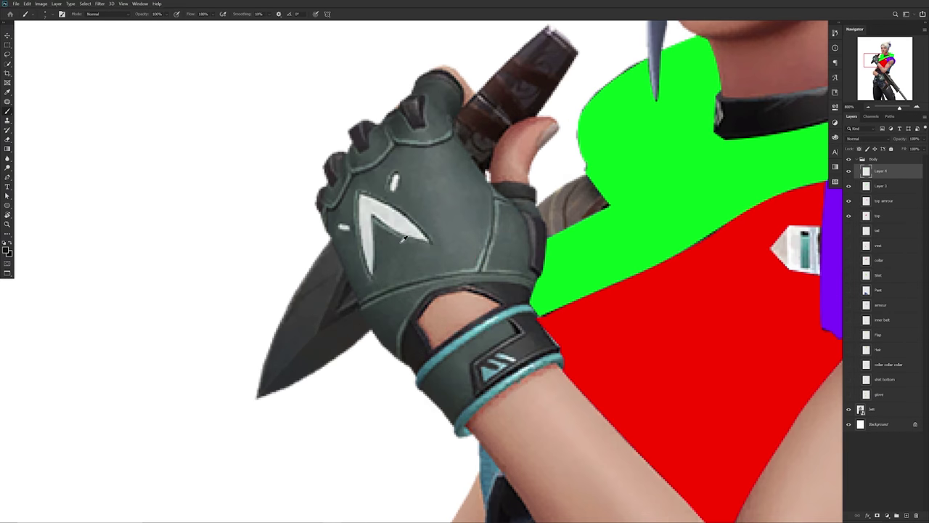
pyautogui.scroll(3, 351, 170)
pyautogui.moveTo(330, 150)
pyautogui.mouseDown()
pyautogui.moveTo(496, 171)
pyautogui.moveTo(500, 183)
pyautogui.moveTo(545, 179)
pyautogui.moveTo(585, 112)
pyautogui.moveTo(637, 125)
pyautogui.mouseUp()
pyautogui.scroll(-3, 538, 184)
pyautogui.keyDown('alt'); pyautogui.click(755, 227); pyautogui.keyUp('alt')
pyautogui.scroll(2, 559, 167)
# Paint the main area of the raised hand's glove solid green on the new layer
pyautogui.moveTo(638, 125)
pyautogui.mouseDown()
pyautogui.moveTo(579, 155)
pyautogui.moveTo(603, 69)
pyautogui.moveTo(665, 72)
pyautogui.moveTo(639, 58)
pyautogui.moveTo(639, 220)
pyautogui.mouseUp()
pyautogui.moveTo(445, 247)
pyautogui.mouseDown()
pyautogui.moveTo(585, 162)
pyautogui.moveTo(548, 237)
pyautogui.moveTo(628, 414)
pyautogui.moveTo(449, 183)
pyautogui.mouseUp()
pyautogui.moveTo(449, 183)
pyautogui.mouseDown()
pyautogui.moveTo(506, 283)
pyautogui.moveTo(541, 188)
pyautogui.moveTo(641, 127)
pyautogui.moveTo(777, 133)
pyautogui.moveTo(729, 99)
pyautogui.mouseUp()
pyautogui.moveTo(608, 126); pyautogui.dragTo(467, 276)
pyautogui.moveTo(355, 359); pyautogui.dragTo(486, 195)
pyautogui.moveTo(356, 254)
pyautogui.mouseDown()
pyautogui.moveTo(413, 243)
pyautogui.moveTo(305, 178)
pyautogui.moveTo(263, 356)
pyautogui.mouseUp()
pyautogui.moveTo(264, 342)
pyautogui.mouseDown()
pyautogui.moveTo(328, 235)
pyautogui.moveTo(301, 208)
pyautogui.mouseUp()
pyautogui.moveTo(318, 208)
pyautogui.mouseDown()
pyautogui.moveTo(324, 185)
pyautogui.moveTo(422, 247)
pyautogui.moveTo(497, 356)
pyautogui.mouseUp()
pyautogui.moveTo(378, 313); pyautogui.dragTo(346, 341)
pyautogui.moveTo(392, 247); pyautogui.dragTo(318, 100)
# Fill the glove's fingers and edges in green with a smaller brush, following the outline around the dark knuckle guards
pyautogui.press('[')
pyautogui.press('[')
pyautogui.press('[')
pyautogui.press('[')
pyautogui.press('[')
pyautogui.moveTo(428, 280); pyautogui.dragTo(485, 262)
pyautogui.moveTo(480, 170)
pyautogui.mouseDown()
pyautogui.moveTo(490, 242)
pyautogui.moveTo(464, 234)
pyautogui.moveTo(483, 196)
pyautogui.moveTo(518, 186)
pyautogui.mouseUp()
pyautogui.press('[')
pyautogui.press('[')
pyautogui.moveTo(305, 43); pyautogui.dragTo(472, 221)
pyautogui.scroll(1, 518, 311)
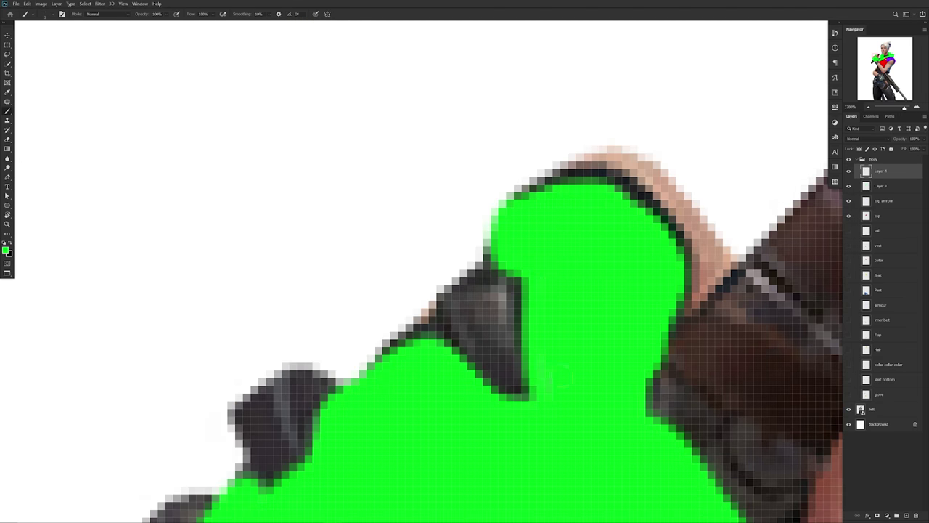
pyautogui.scroll(-2, 548, 255)
pyautogui.scroll(1, 547, 254)
pyautogui.moveTo(547, 254); pyautogui.dragTo(598, 263)
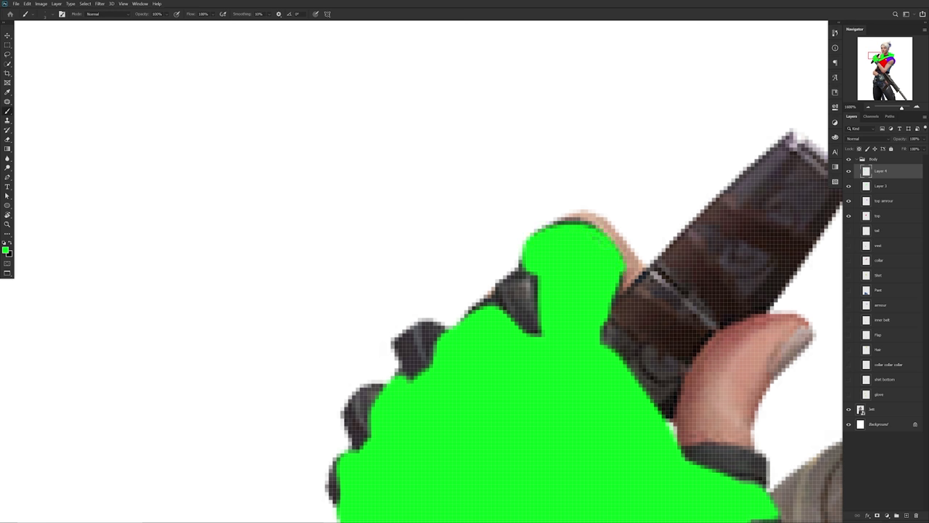
# Shift the painted glove's colour from green to magenta with a Hue/Saturation adjustment
pyautogui.scroll(-4, 504, 288)
pyautogui.scroll(-1, 504, 288)
pyautogui.hotkey('ctrl', 'u')
pyautogui.moveTo(726, 262); pyautogui.dragTo(640, 219)
pyautogui.moveTo(632, 273); pyautogui.dragTo(680, 304)
pyautogui.press('Return')
# Rename the painted layer as glove and toggle the visibility of all colour layers in the Body group
pyautogui.scroll(-2, 451, 220)
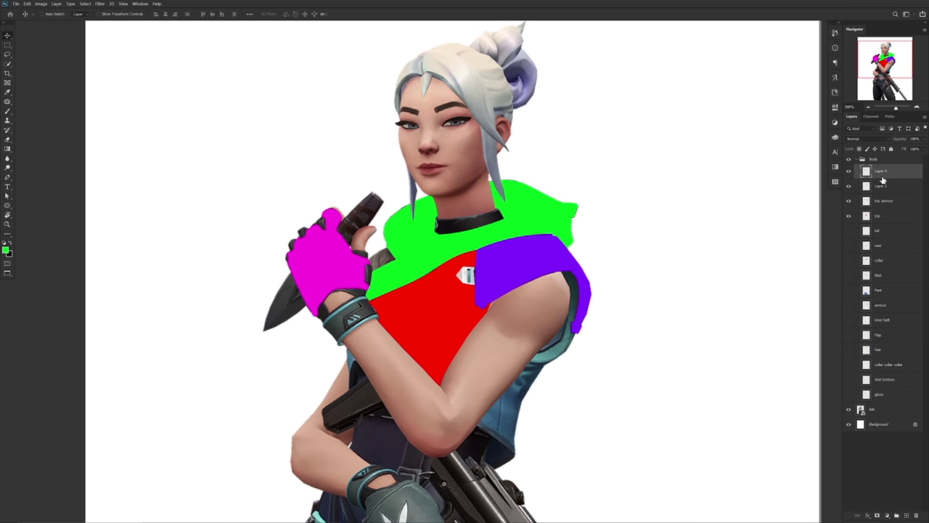
pyautogui.moveTo(550, 314); pyautogui.dragTo(533, 295)
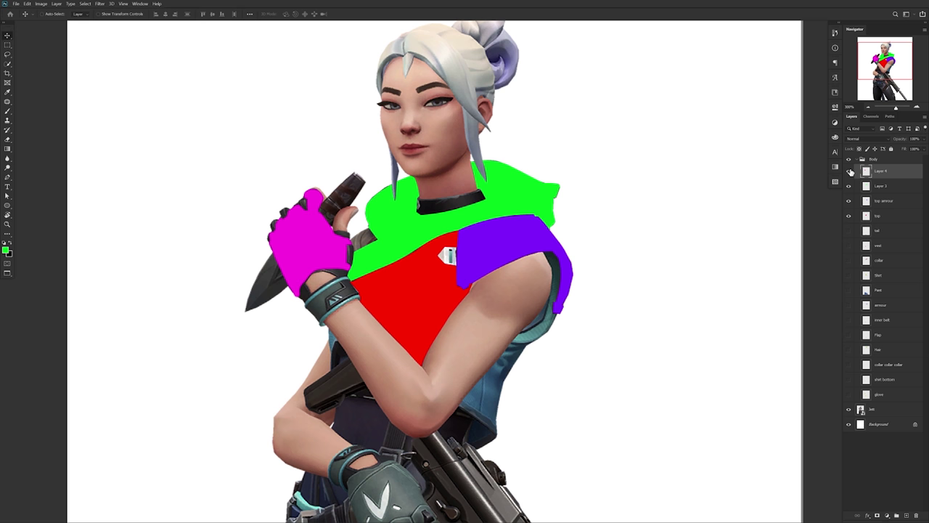
pyautogui.doubleClick(887, 172)
pyautogui.write('glove')
pyautogui.press('Return')
pyautogui.moveTo(848, 173); pyautogui.dragTo(847, 395)
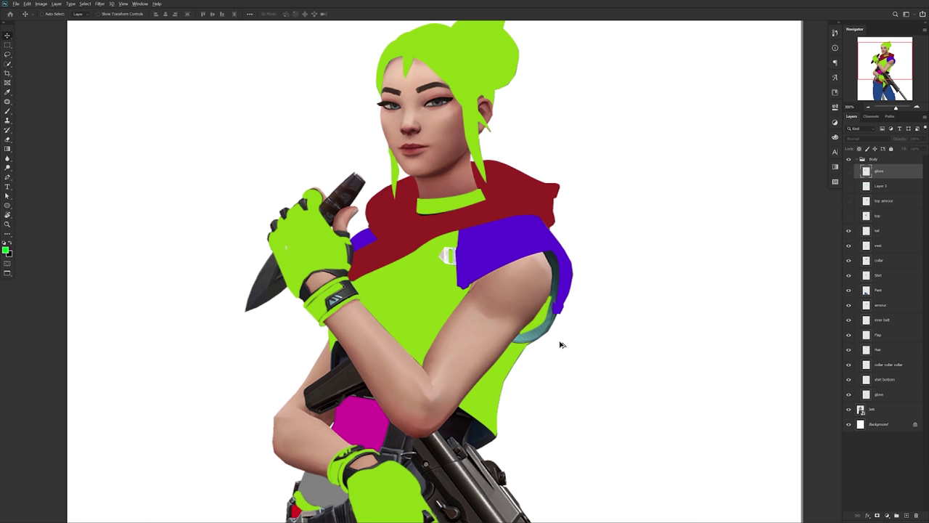
# Try moving the shirt, hood and inner collar colour layers separately, undoing each move
pyautogui.scroll(-1, 560, 344)
pyautogui.moveTo(559, 338); pyautogui.dragTo(549, 282)
pyautogui.scroll(-1, 547, 293)
pyautogui.scroll(1, 545, 293)
pyautogui.moveTo(477, 211); pyautogui.dragTo(501, 225)
pyautogui.hotkey('ctrl', 'z')
pyautogui.hotkey('ctrl', 'z')
pyautogui.moveTo(517, 167); pyautogui.dragTo(538, 215)
pyautogui.hotkey('ctrl', 'z')
pyautogui.moveTo(481, 175); pyautogui.dragTo(481, 210)
pyautogui.hotkey('ctrl', 'z')
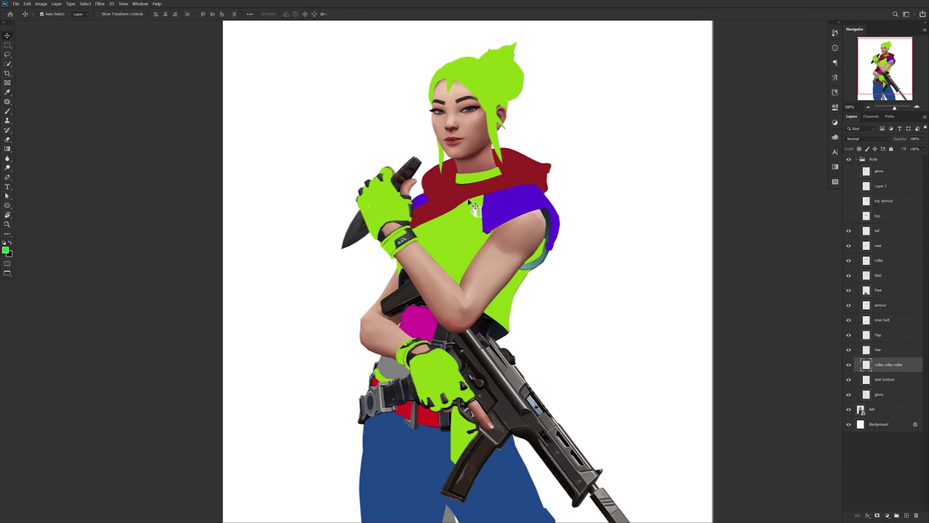
# Try moving the hair, glove, flap and pants colour layers separately, undoing the moves
pyautogui.moveTo(486, 86); pyautogui.dragTo(607, 118)
pyautogui.hotkey('ctrl', 'z')
pyautogui.moveTo(392, 205); pyautogui.dragTo(303, 233)
pyautogui.hotkey('ctrl', 'z')
pyautogui.moveTo(462, 436); pyautogui.dragTo(311, 434)
pyautogui.hotkey('ctrl', 'z')
pyautogui.moveTo(389, 409); pyautogui.dragTo(461, 445)
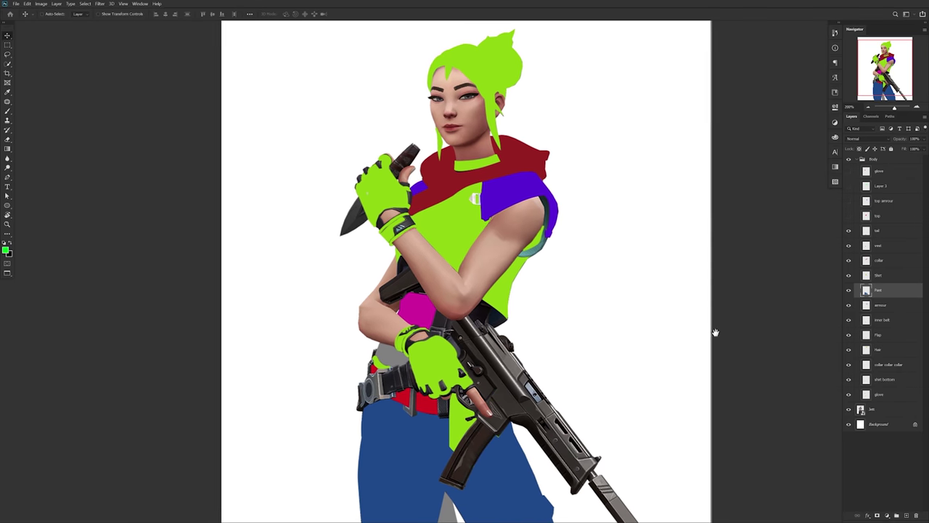
pyautogui.moveTo(716, 332); pyautogui.dragTo(709, 324)
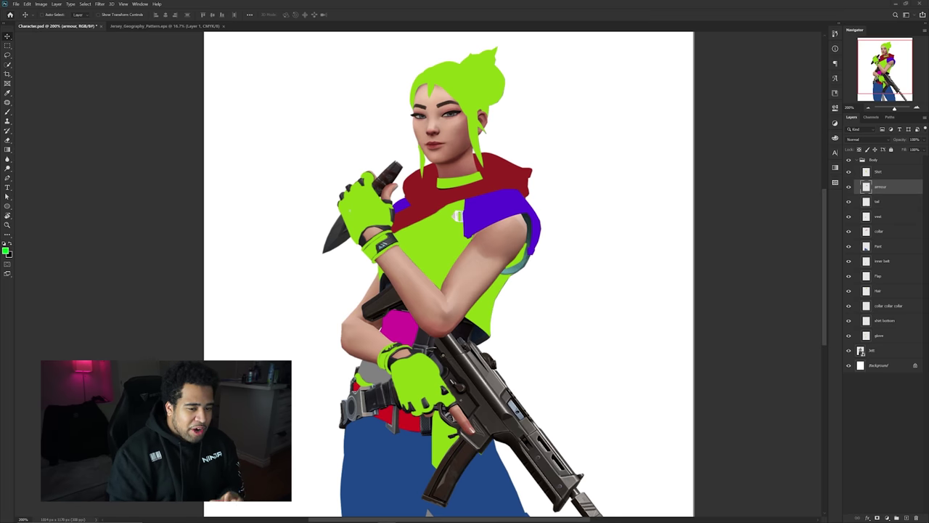
# Hide all colour layers in the Body group and select the Shirt layer
pyautogui.moveTo(850, 175); pyautogui.dragTo(850, 337)
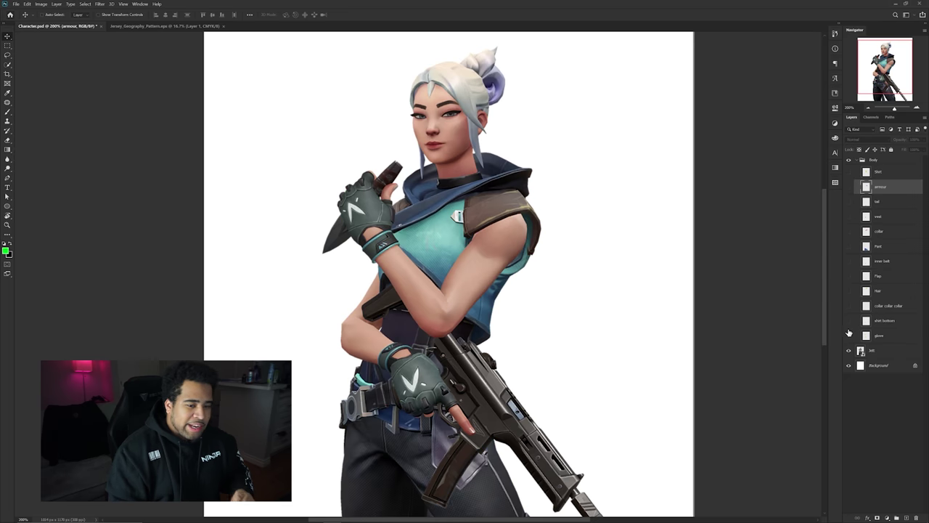
pyautogui.click(881, 175)
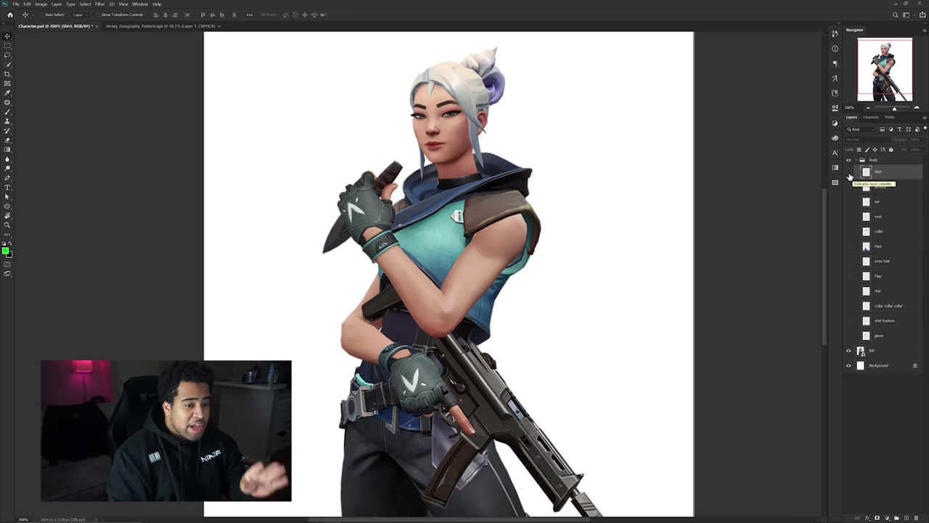
# Show the Shirt layer temporarily, try moving its green shape, undo the move and hide the layer again
pyautogui.click(850, 173)
pyautogui.moveTo(446, 242); pyautogui.dragTo(425, 281)
pyautogui.hotkey('ctrl', 'z')
pyautogui.click(849, 173)
pyautogui.click(850, 172)
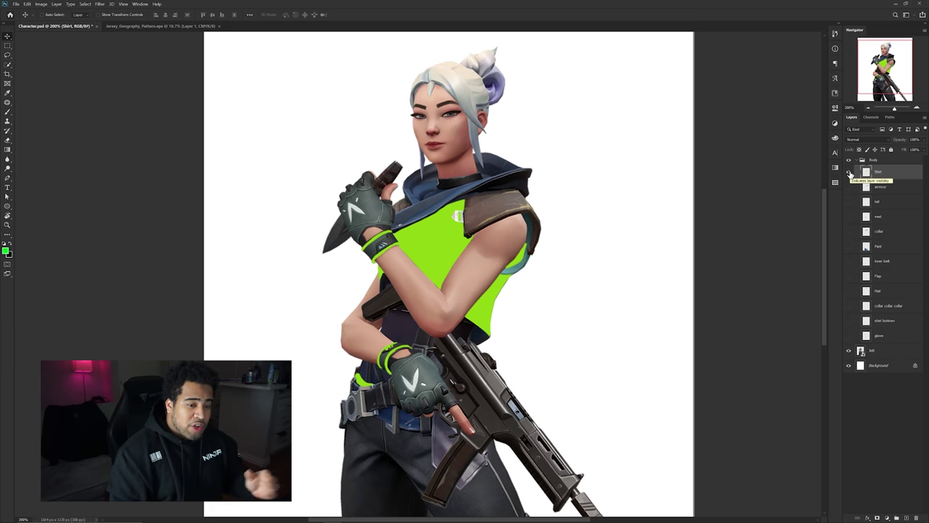
pyautogui.click(849, 173)
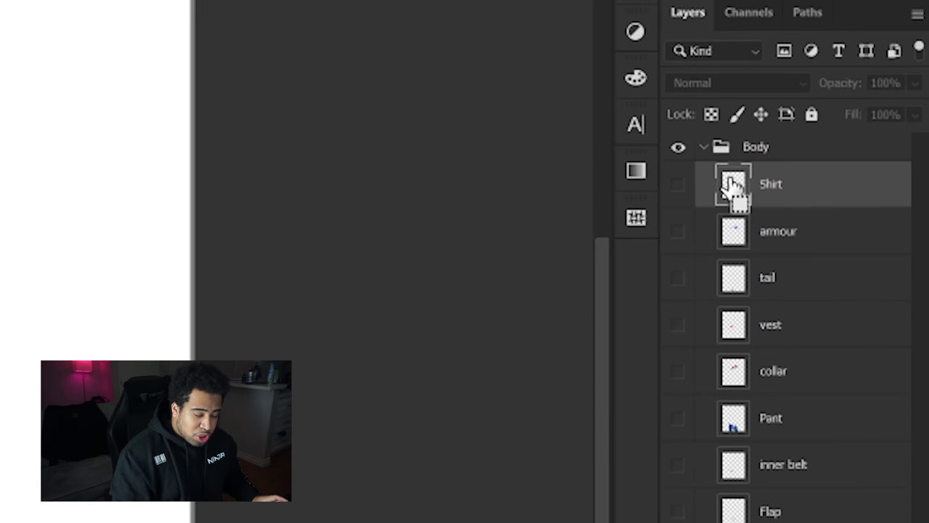
# Load the Shirt layer's shape as a selection and add a Gradient Map adjustment layer masked to it
pyautogui.keyDown('ctrl'); pyautogui.click(732, 185); pyautogui.keyUp('ctrl')
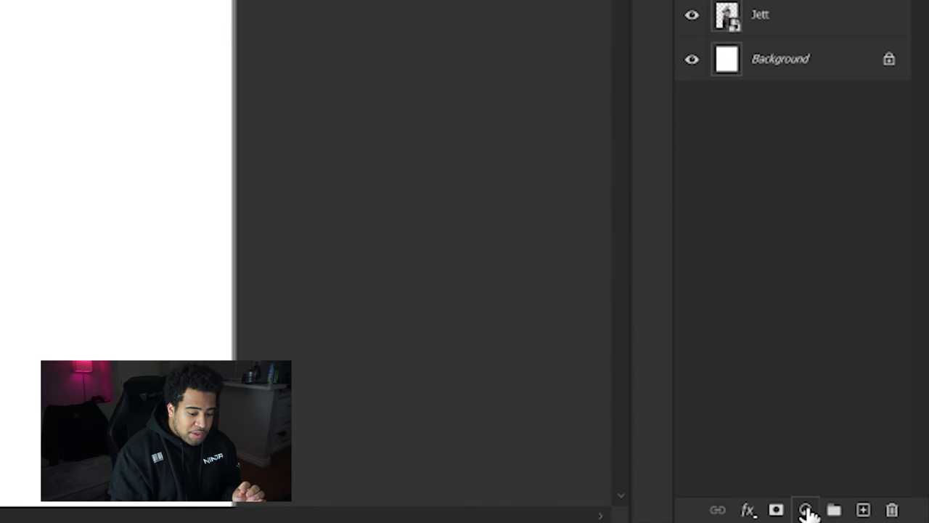
pyautogui.click(887, 518)
pyautogui.click(798, 477)
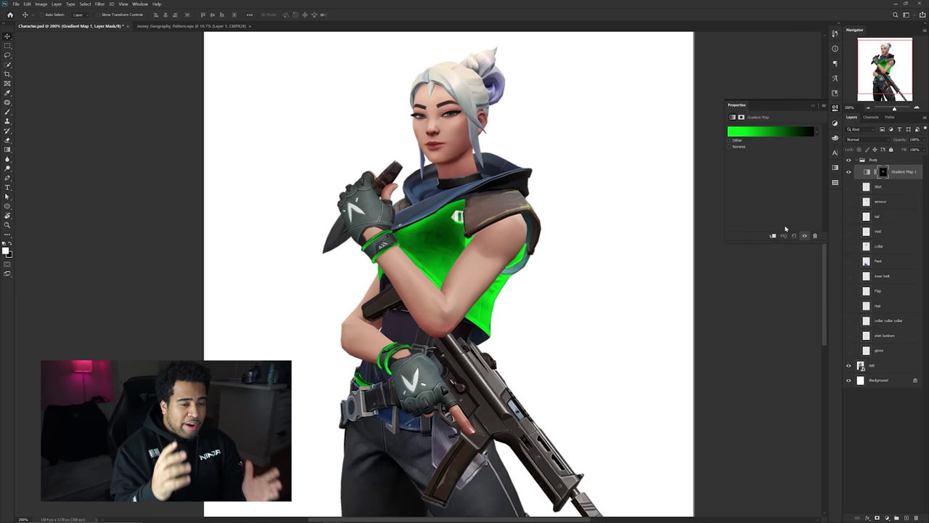
# Inspect the gradient map's colour stops and try the gradient with Reverse enabled
pyautogui.click(765, 134)
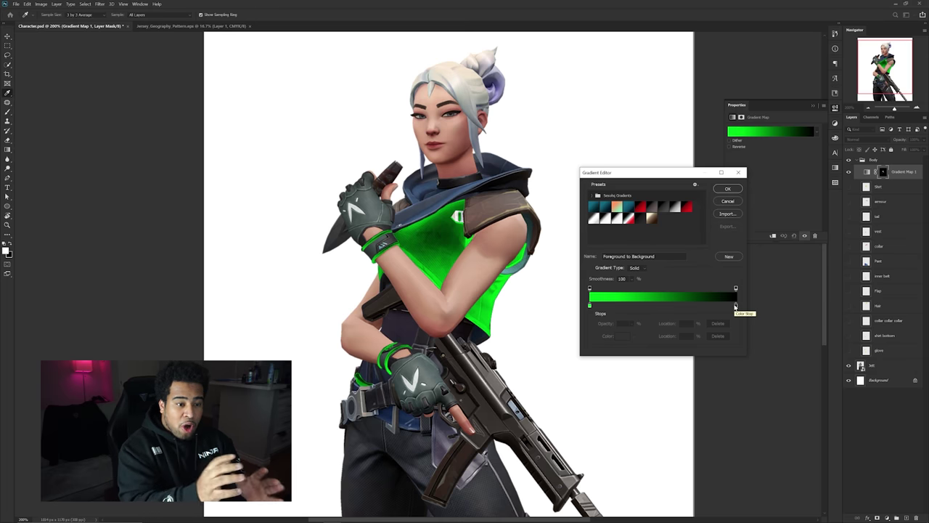
pyautogui.click(728, 188)
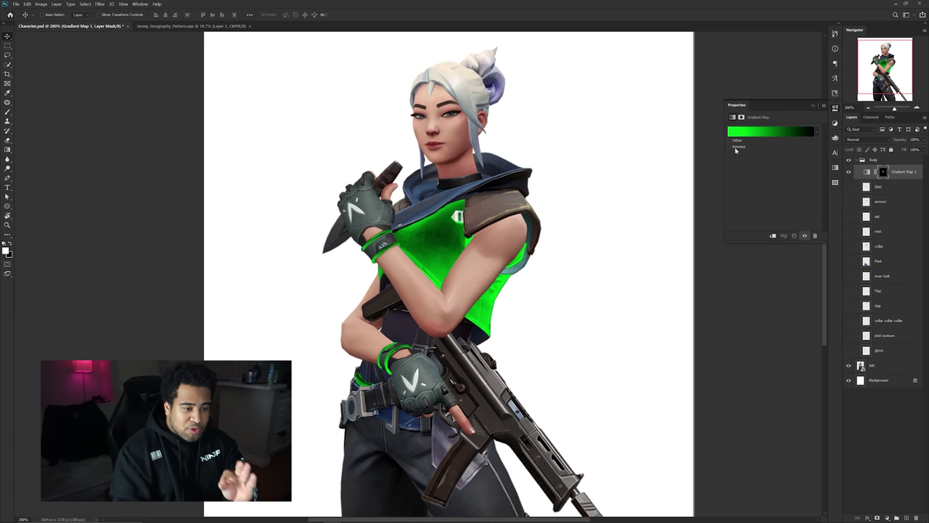
pyautogui.click(730, 147)
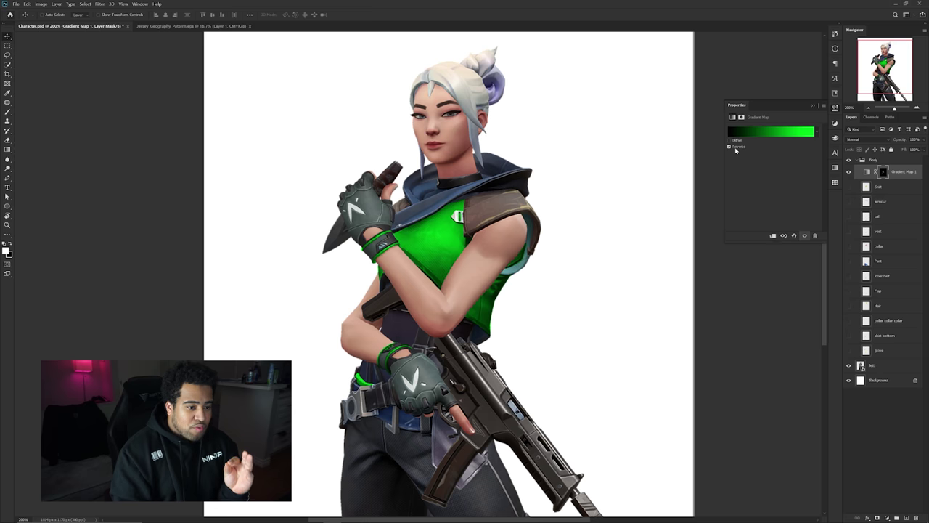
pyautogui.click(770, 131)
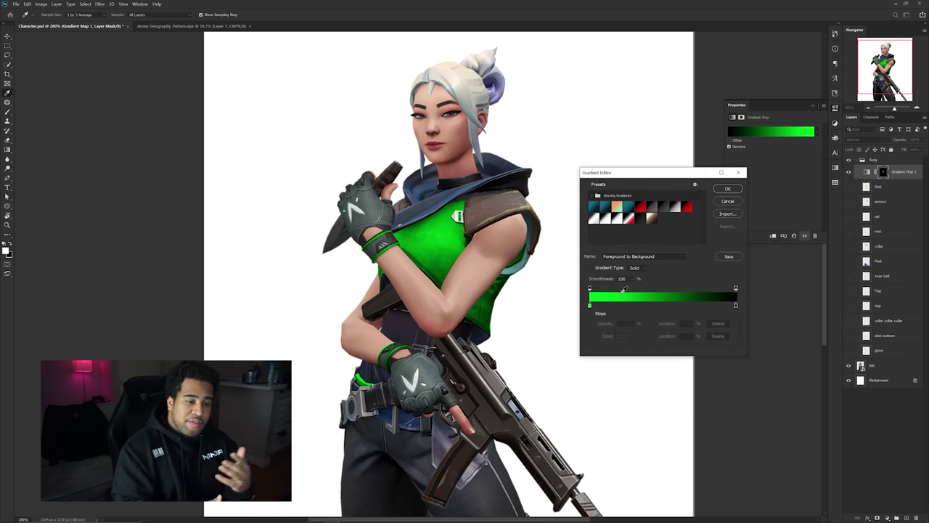
pyautogui.click(728, 200)
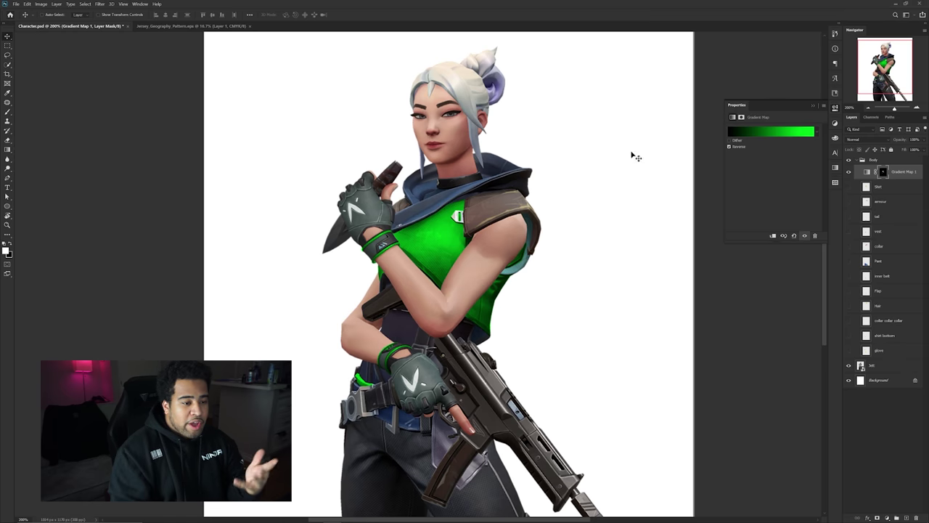
pyautogui.click(732, 146)
# Set the gradient map's first colour stop to pure black, 000000
pyautogui.click(750, 135)
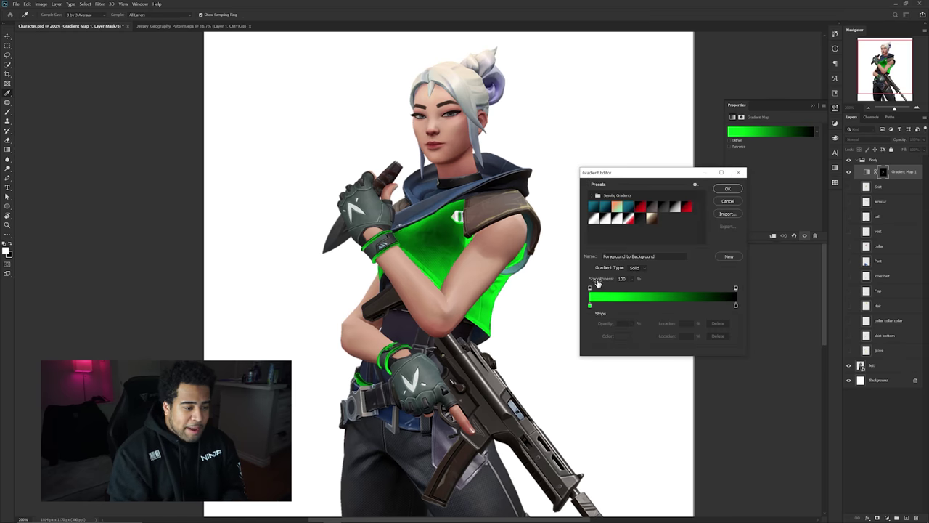
pyautogui.doubleClick(590, 305)
pyautogui.moveTo(607, 363); pyautogui.dragTo(572, 406)
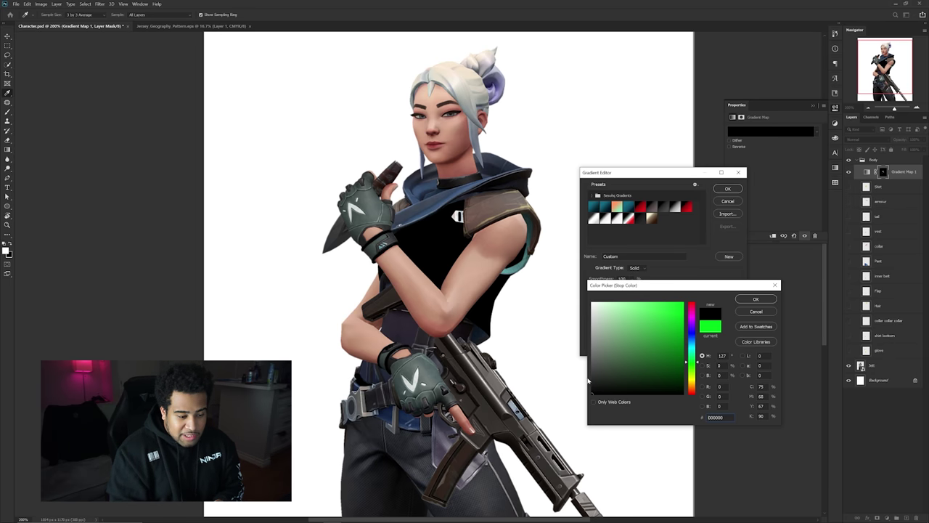
pyautogui.click(671, 382)
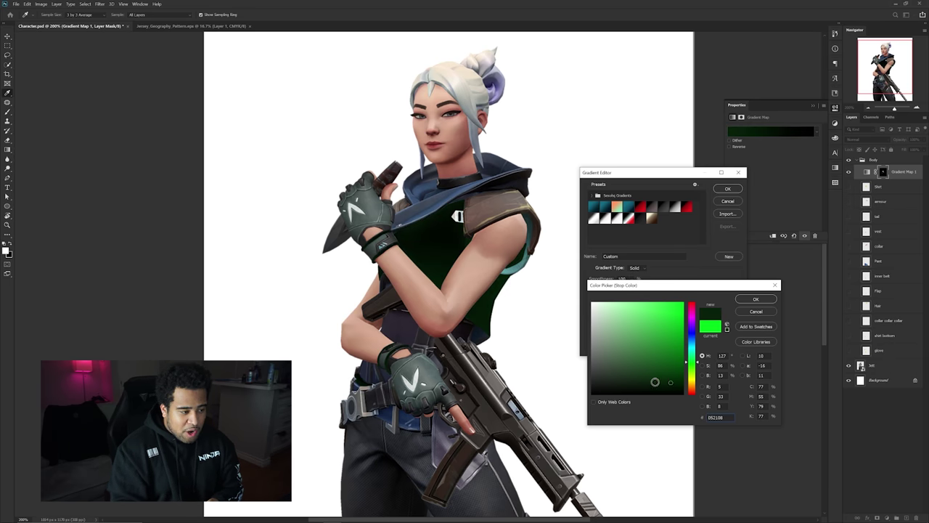
pyautogui.moveTo(684, 386); pyautogui.dragTo(592, 395)
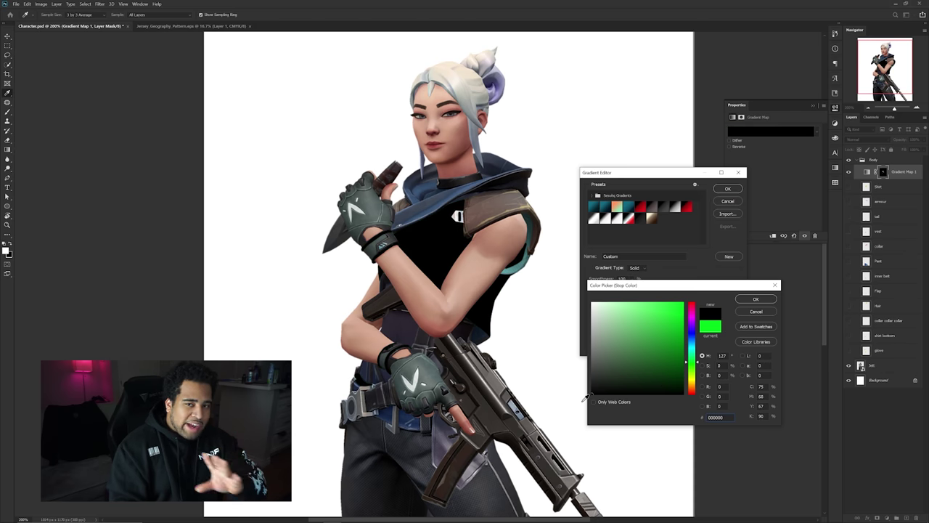
pyautogui.click(756, 298)
# Set the gradient's end colour stop to bright red, f92626, and apply the black-to-red gradient to the shirt
pyautogui.doubleClick(736, 306)
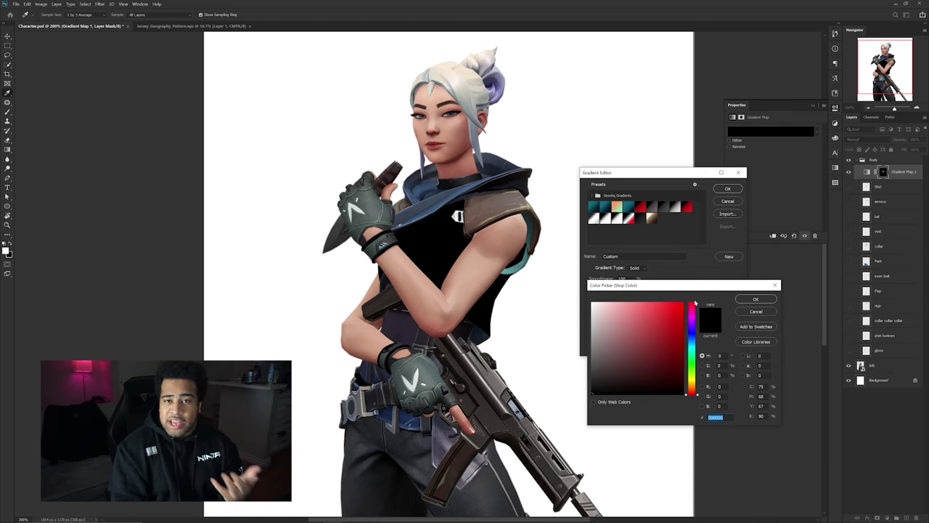
pyautogui.click(675, 307)
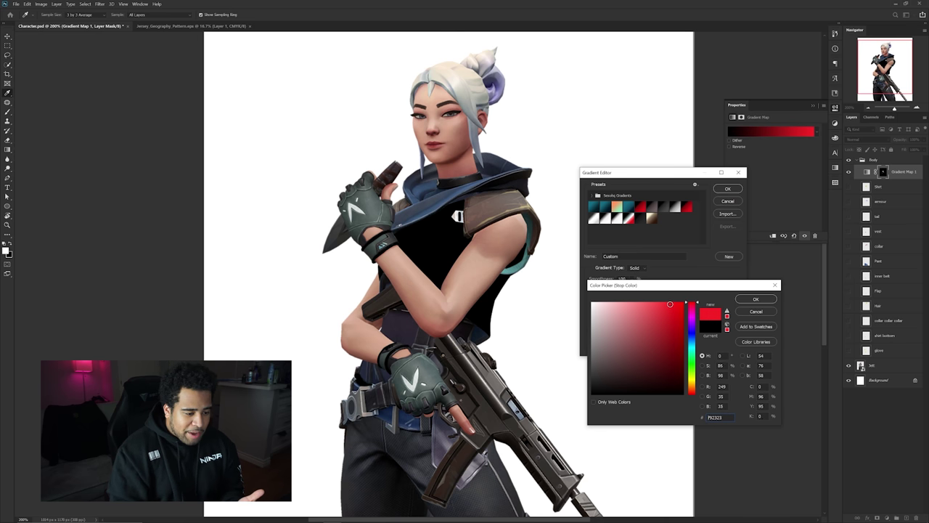
pyautogui.click(756, 298)
pyautogui.click(728, 189)
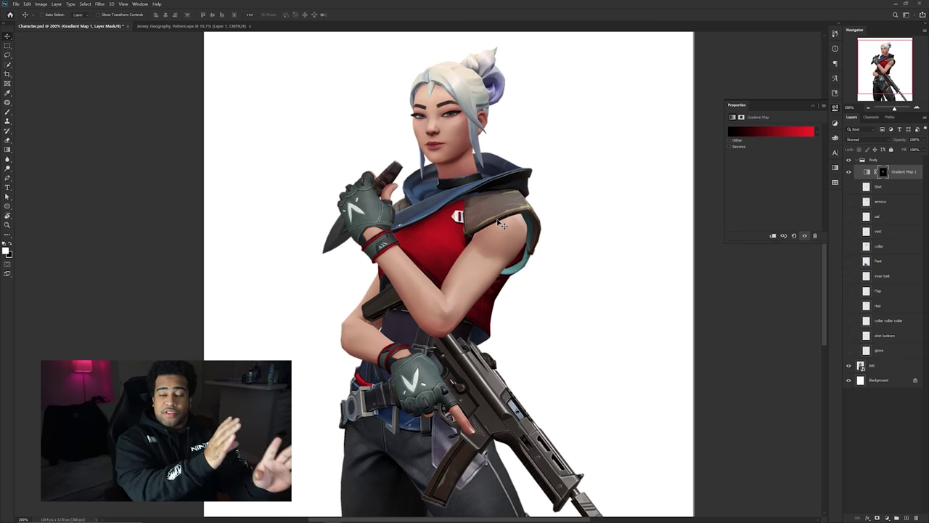
# Reopen the shirt's gradient, test its colour midpoint at 89% and set the midpoint to 51%
pyautogui.click(770, 131)
pyautogui.moveTo(672, 175); pyautogui.dragTo(672, 144)
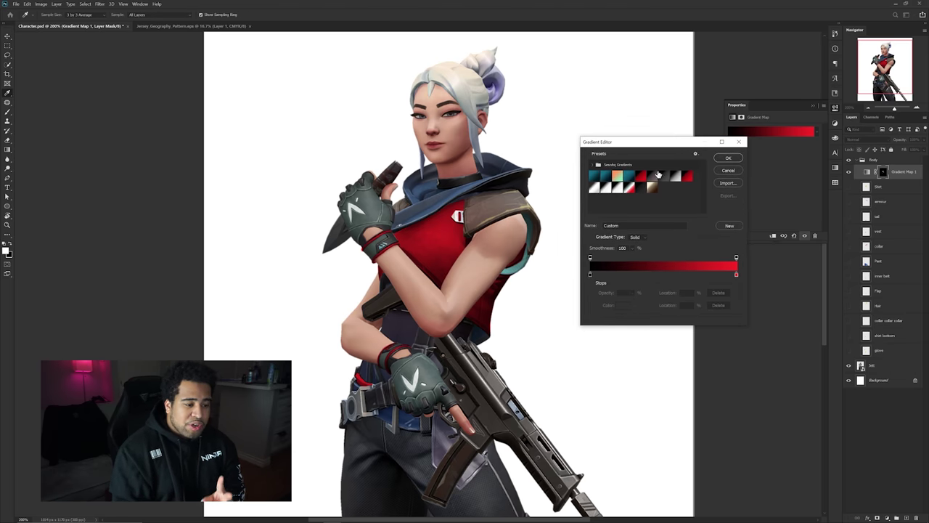
pyautogui.click(590, 274)
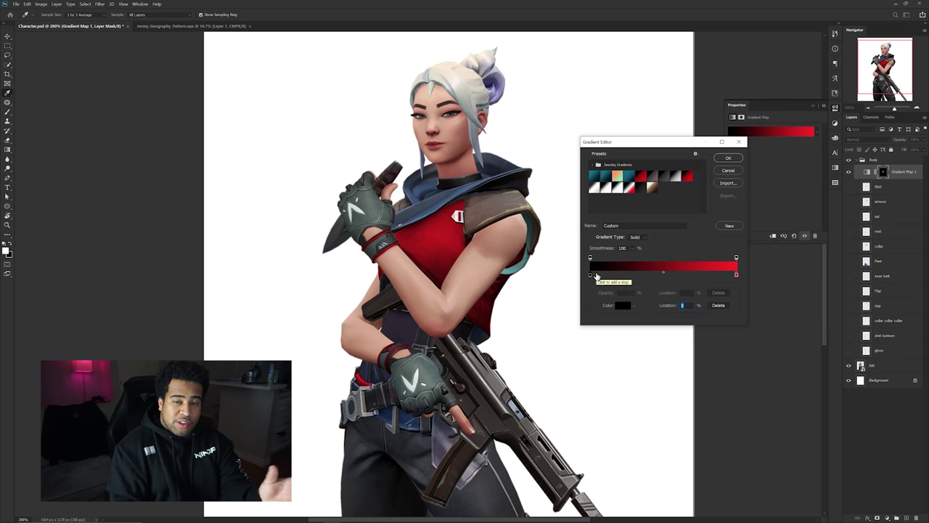
pyautogui.click(663, 275)
pyautogui.moveTo(666, 274); pyautogui.dragTo(720, 273)
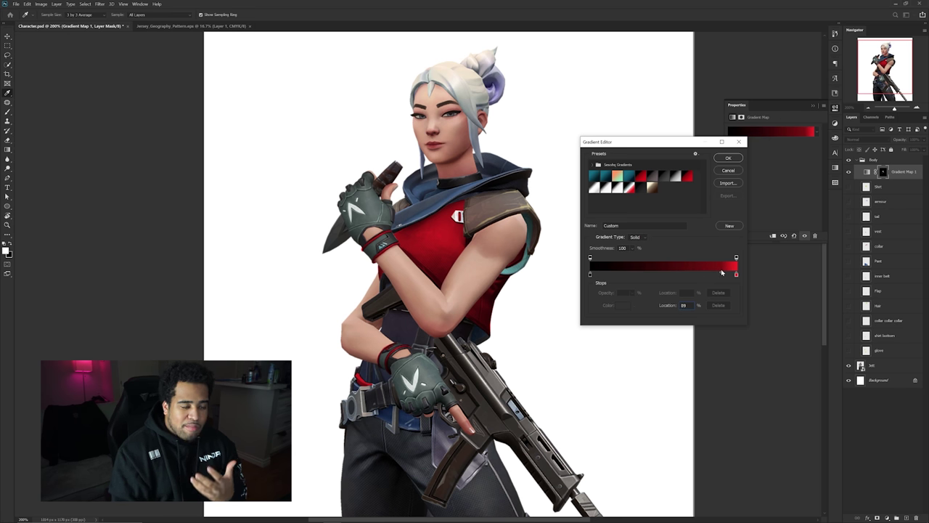
pyautogui.moveTo(721, 271); pyautogui.dragTo(721, 272)
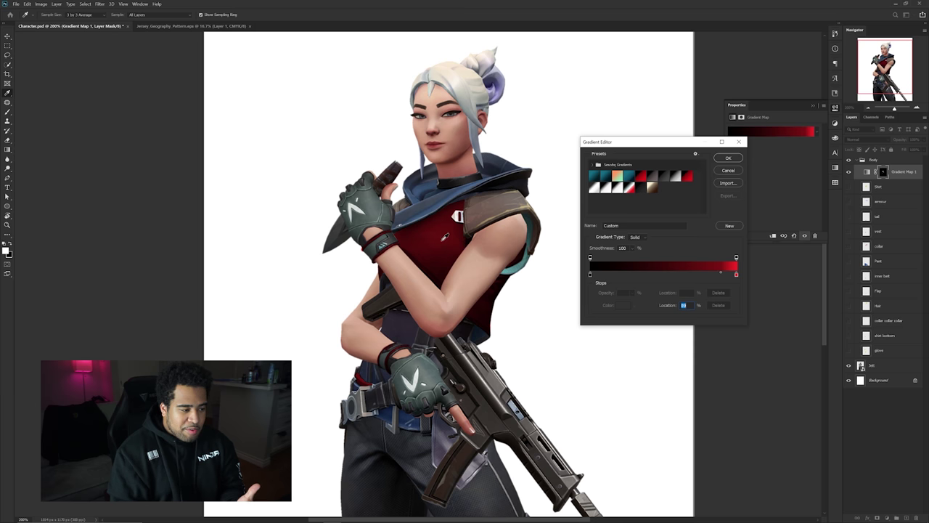
pyautogui.moveTo(721, 274); pyautogui.dragTo(665, 274)
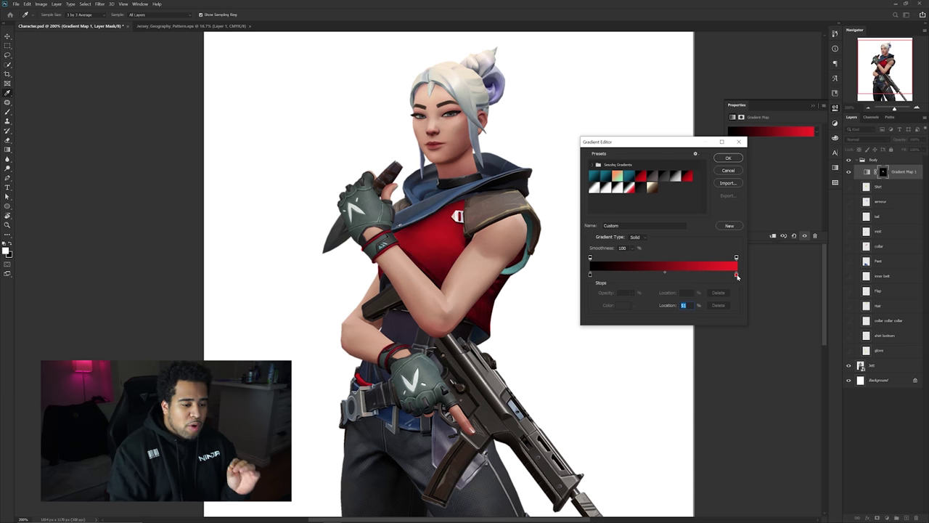
# Test reds ff0303 and 810c0c on the gradient's end colour stop, and apply a brighter vivid red to the shirt
pyautogui.doubleClick(737, 276)
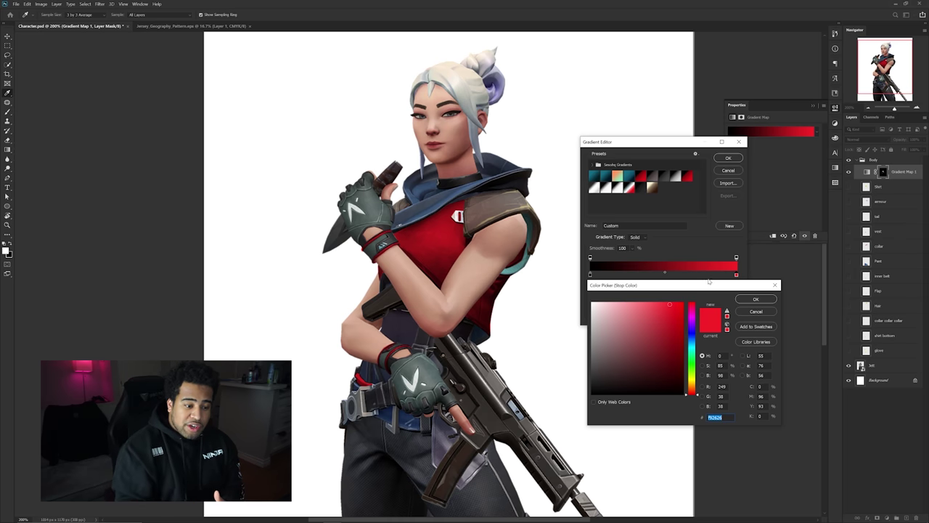
pyautogui.click(682, 302)
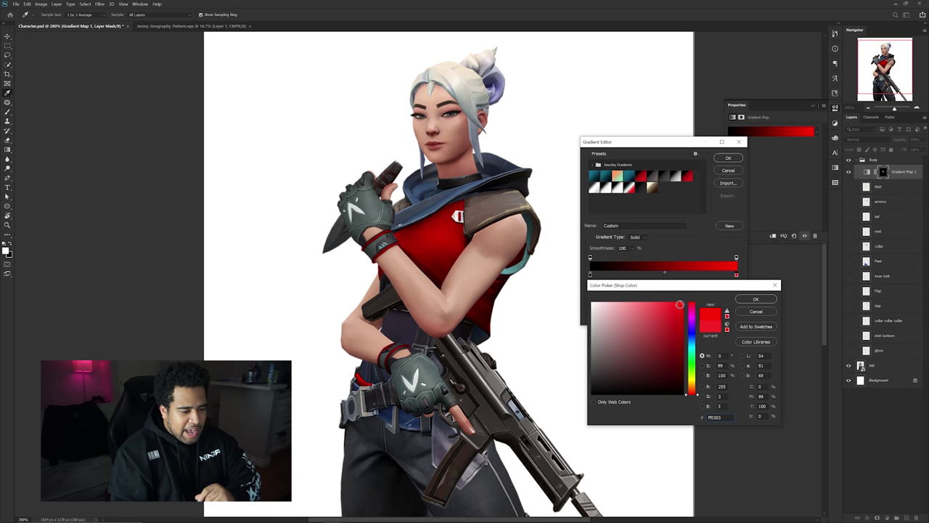
pyautogui.moveTo(678, 307); pyautogui.dragTo(674, 347)
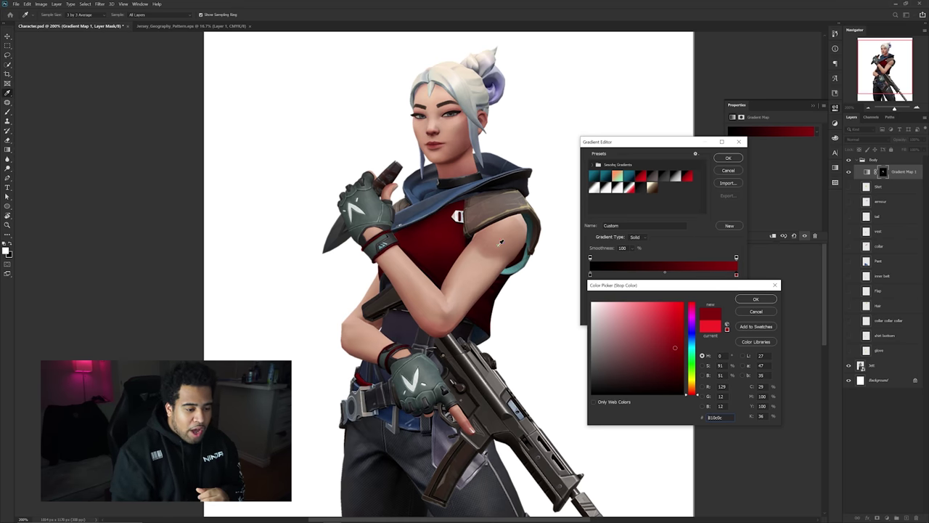
pyautogui.click(671, 305)
pyautogui.click(756, 298)
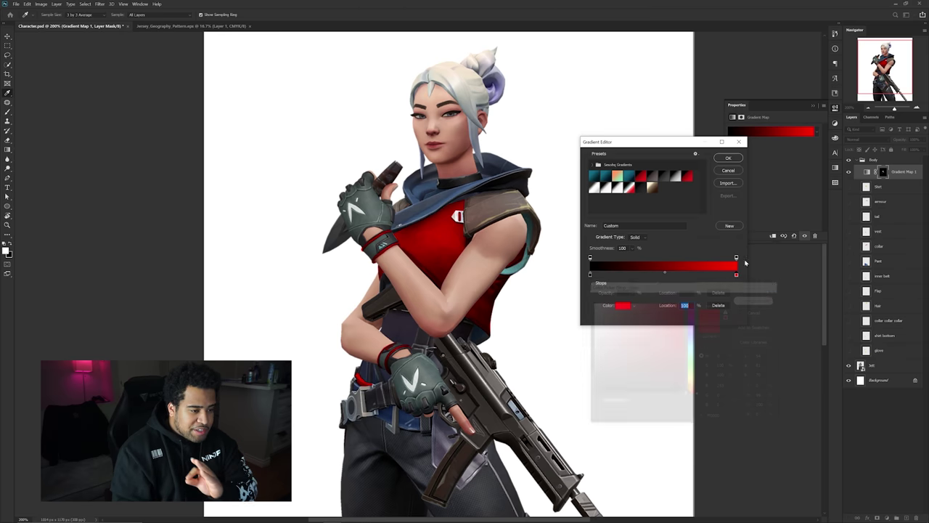
pyautogui.click(728, 158)
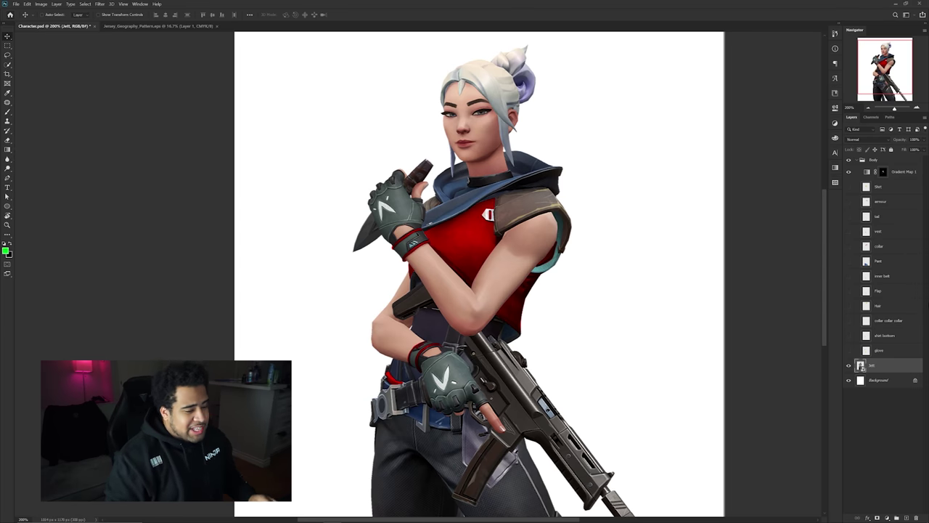
# Duplicate the Jett character layer and rasterize the copy
pyautogui.scroll(5, 392, 212)
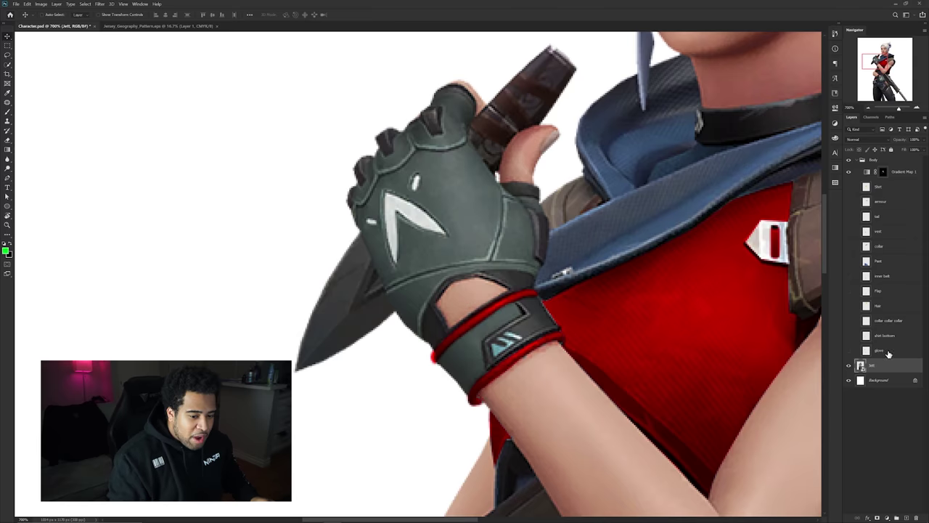
pyautogui.hotkey('ctrl', 'j')
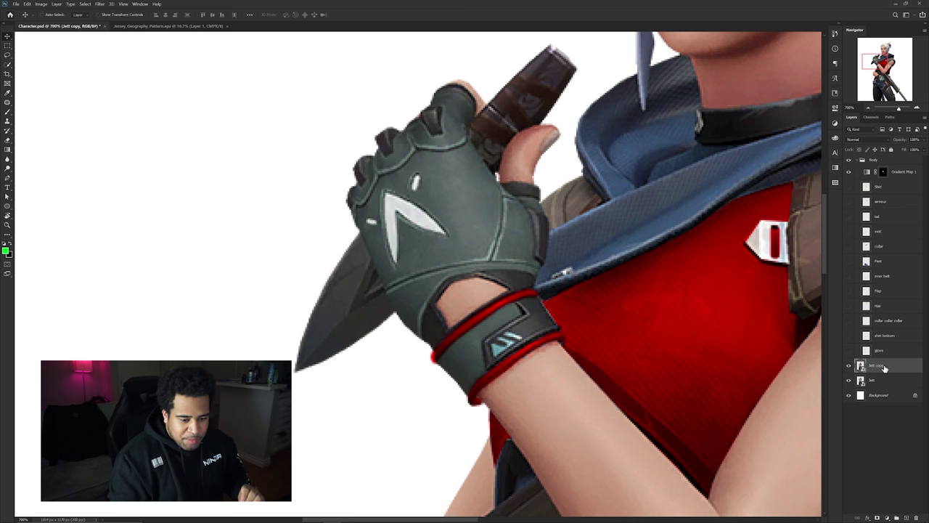
pyautogui.rightClick(884, 368)
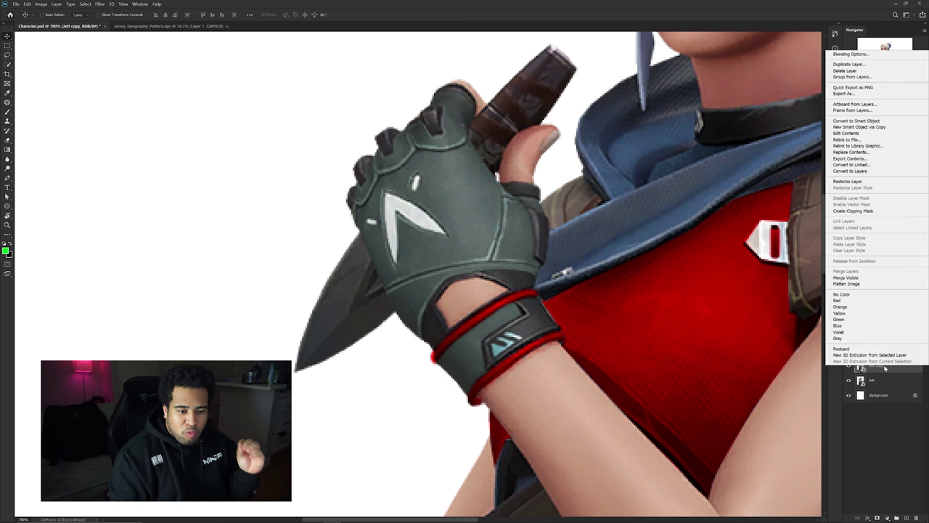
pyautogui.click(852, 181)
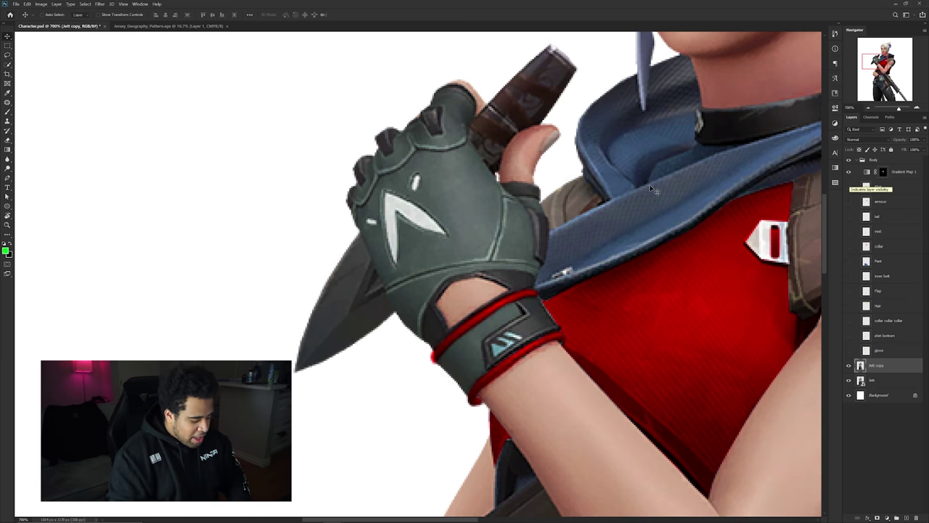
# Lasso the white logo and its two small marks on the raised hand's glove and remove them with a Content-Aware fill
pyautogui.press('l')
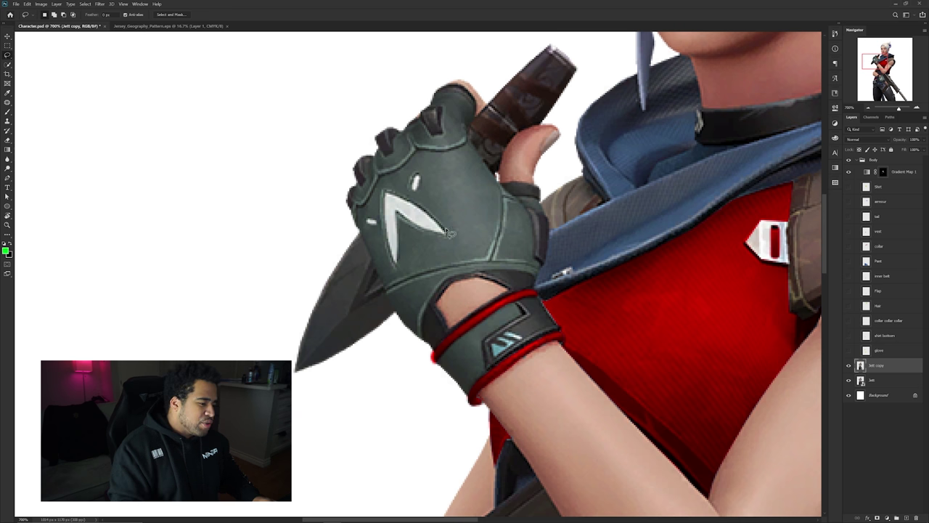
pyautogui.scroll(2, 389, 210)
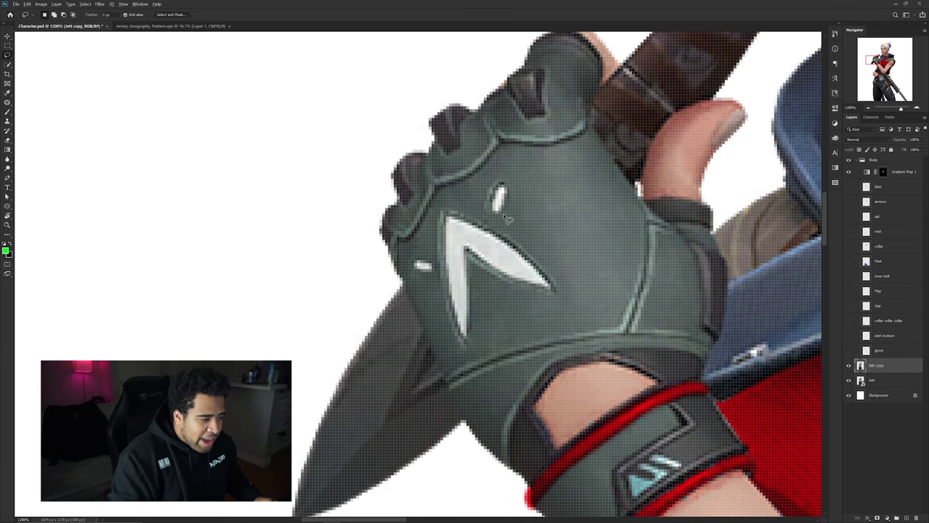
pyautogui.scroll(1, 507, 219)
pyautogui.moveTo(527, 177)
pyautogui.mouseDown()
pyautogui.moveTo(506, 157)
pyautogui.moveTo(450, 194)
pyautogui.moveTo(414, 206)
pyautogui.mouseUp()
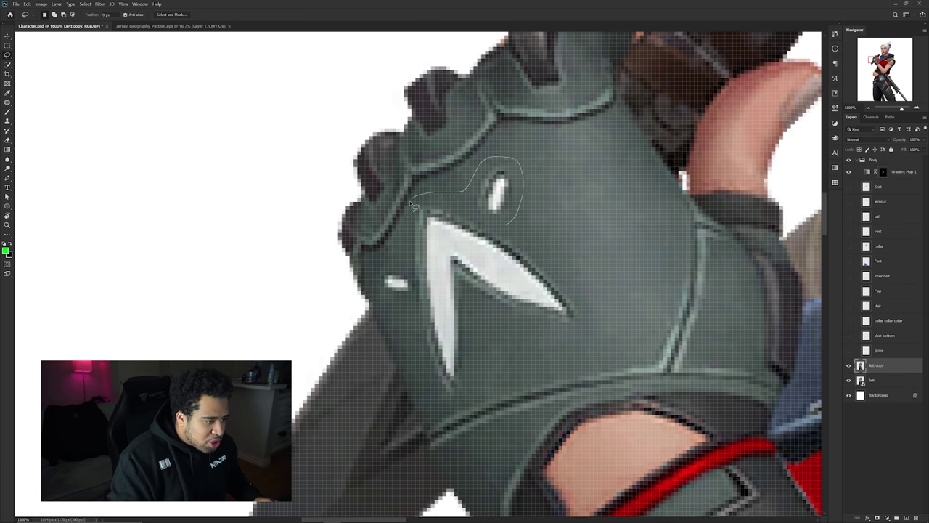
pyautogui.moveTo(379, 300)
pyautogui.mouseDown()
pyautogui.moveTo(427, 386)
pyautogui.moveTo(450, 398)
pyautogui.moveTo(470, 354)
pyautogui.moveTo(470, 303)
pyautogui.mouseUp()
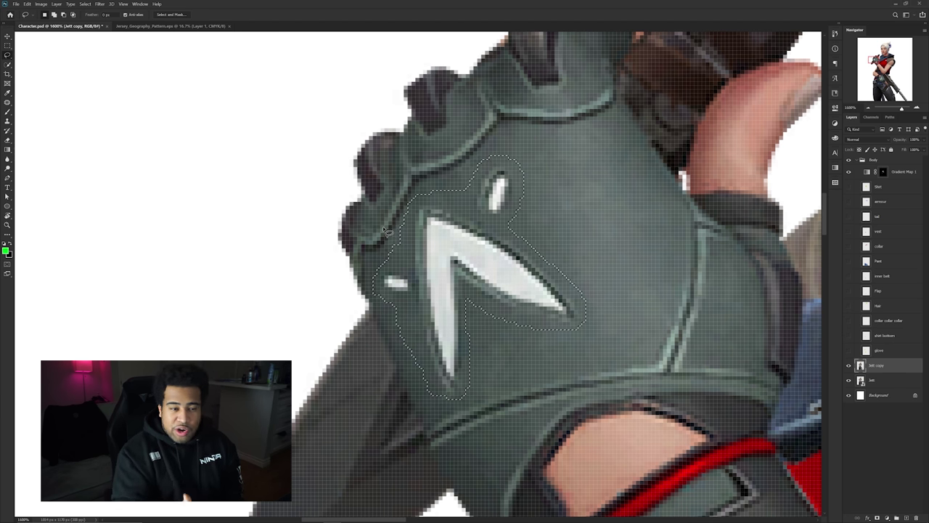
pyautogui.rightClick(499, 239)
pyautogui.click(513, 326)
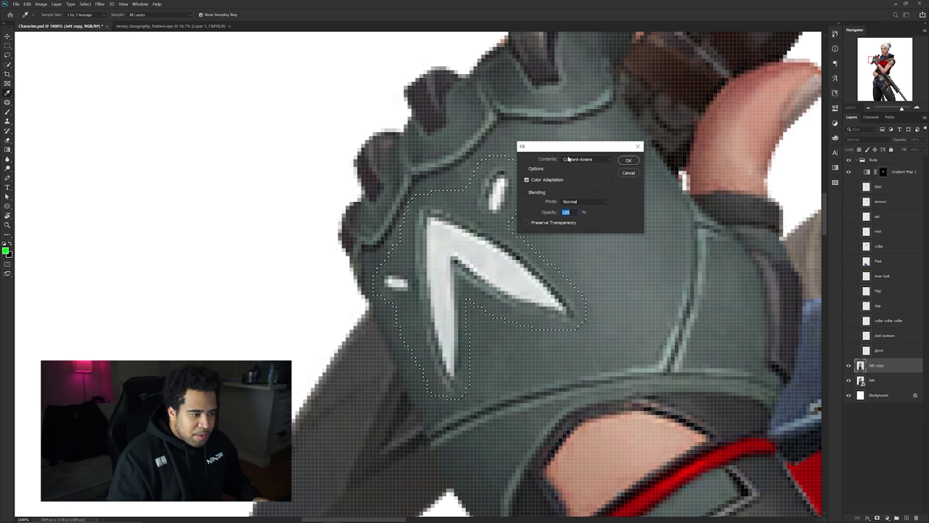
pyautogui.click(559, 160)
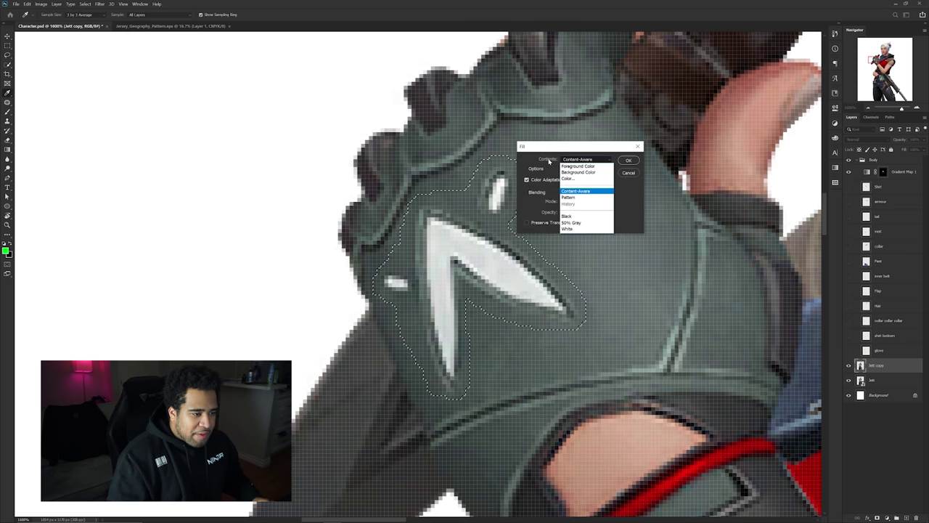
pyautogui.click(581, 191)
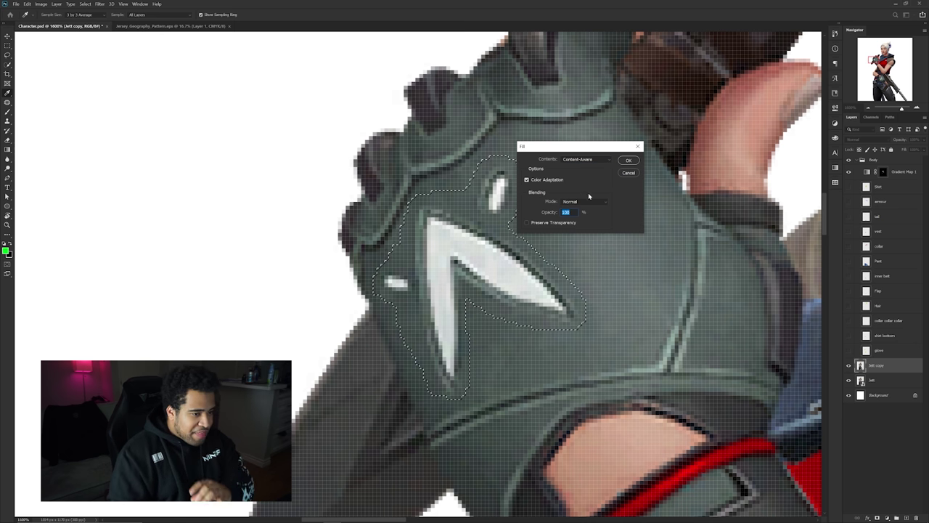
pyautogui.click(629, 160)
pyautogui.hotkey('ctrl', 'd')
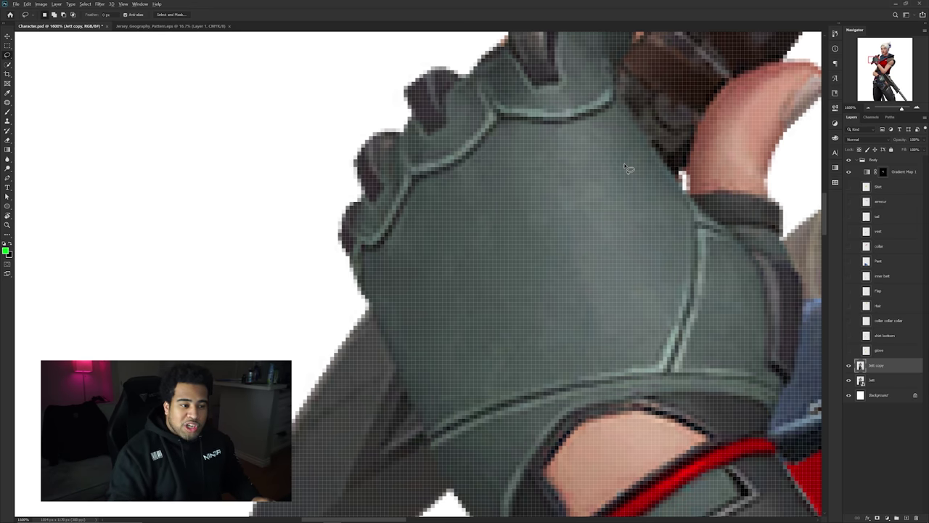
# Lasso the white V logo and its small marks on the lower hand's glove and replace them with a Content-Aware fill
pyautogui.scroll(-5, 549, 187)
pyautogui.moveTo(549, 210); pyautogui.dragTo(494, 173)
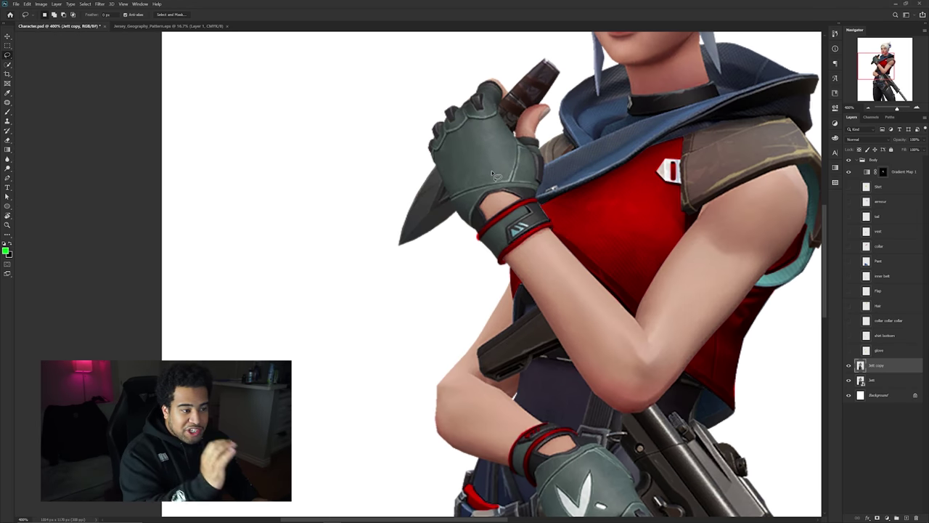
pyautogui.moveTo(534, 262); pyautogui.dragTo(417, 39)
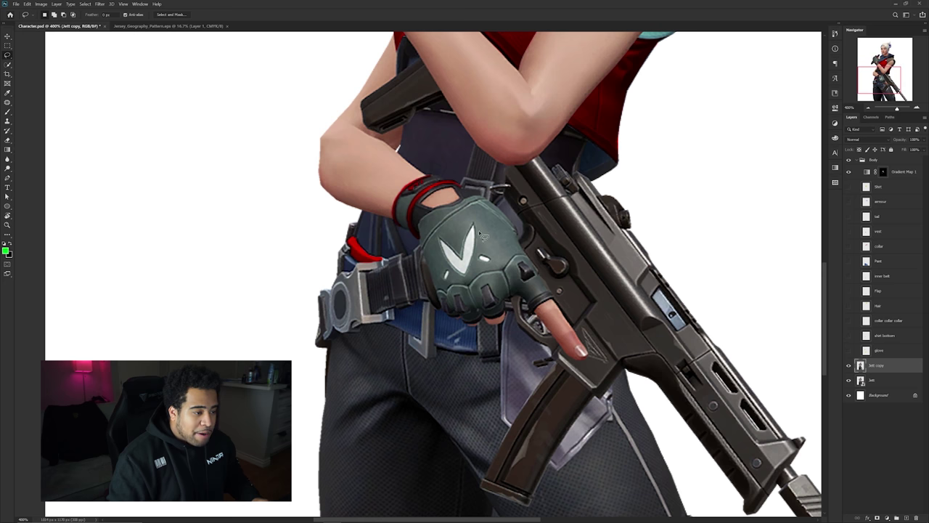
pyautogui.scroll(5, 472, 265)
pyautogui.moveTo(487, 255); pyautogui.dragTo(505, 251)
pyautogui.moveTo(494, 339)
pyautogui.mouseDown()
pyautogui.moveTo(514, 298)
pyautogui.moveTo(568, 295)
pyautogui.mouseUp()
pyautogui.press('Escape')
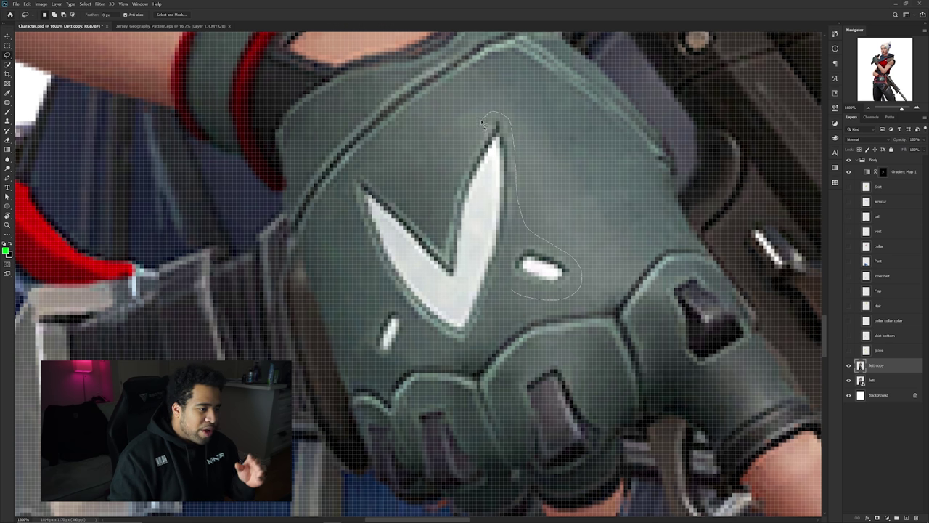
pyautogui.moveTo(435, 227)
pyautogui.mouseDown()
pyautogui.moveTo(376, 165)
pyautogui.moveTo(339, 172)
pyautogui.moveTo(363, 296)
pyautogui.mouseUp()
pyautogui.moveTo(480, 118)
pyautogui.mouseDown()
pyautogui.moveTo(438, 214)
pyautogui.moveTo(359, 171)
pyautogui.moveTo(345, 199)
pyautogui.moveTo(372, 309)
pyautogui.moveTo(415, 349)
pyautogui.mouseUp()
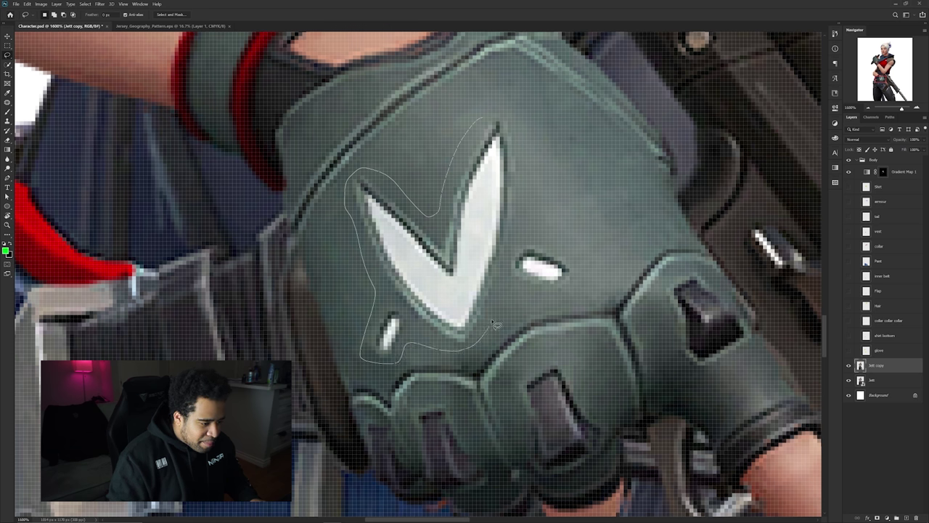
pyautogui.moveTo(494, 323)
pyautogui.mouseDown()
pyautogui.moveTo(506, 289)
pyautogui.moveTo(584, 294)
pyautogui.mouseUp()
pyautogui.moveTo(527, 215)
pyautogui.mouseDown()
pyautogui.moveTo(532, 160)
pyautogui.moveTo(514, 101)
pyautogui.moveTo(479, 117)
pyautogui.mouseUp()
pyautogui.rightClick(497, 143)
pyautogui.click(548, 237)
pyautogui.click(629, 161)
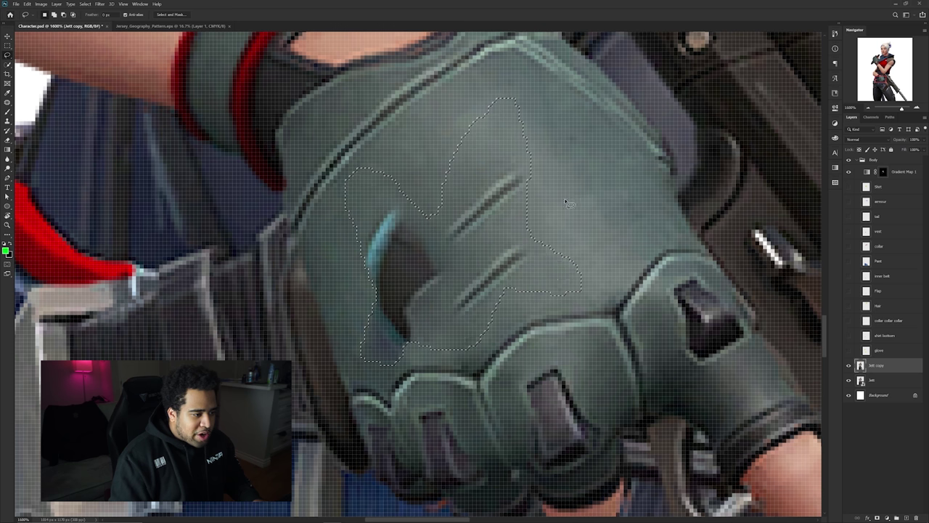
pyautogui.hotkey('ctrl', 'd')
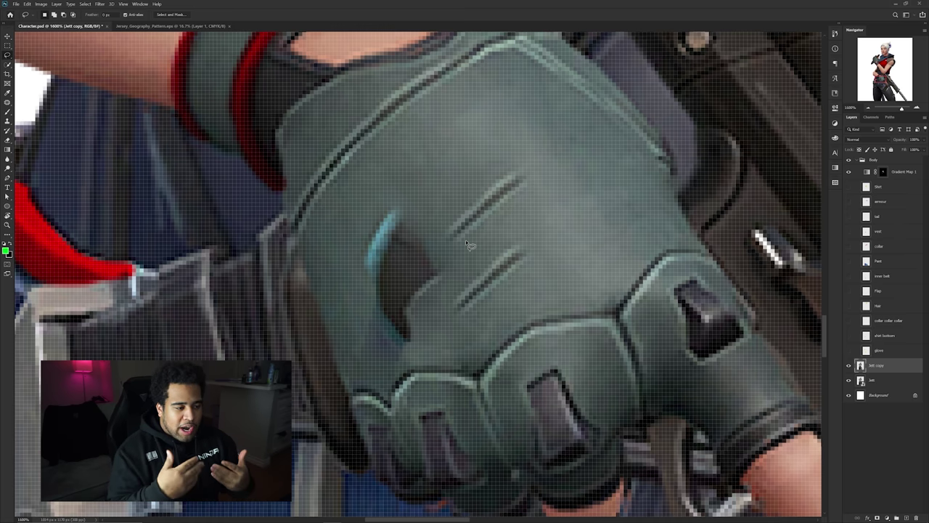
# Remove the two leftover diagonal creases on the lower glove with separate lassoed Content-Aware fills
pyautogui.scroll(2, 466, 244)
pyautogui.moveTo(541, 211)
pyautogui.mouseDown()
pyautogui.moveTo(448, 383)
pyautogui.moveTo(596, 209)
pyautogui.mouseUp()
pyautogui.rightClick(598, 207)
pyautogui.click(610, 296)
pyautogui.click(626, 160)
pyautogui.hotkey('ctrl', 'd')
pyautogui.moveTo(578, 100)
pyautogui.mouseDown()
pyautogui.moveTo(514, 87)
pyautogui.moveTo(383, 187)
pyautogui.moveTo(596, 184)
pyautogui.moveTo(574, 104)
pyautogui.mouseUp()
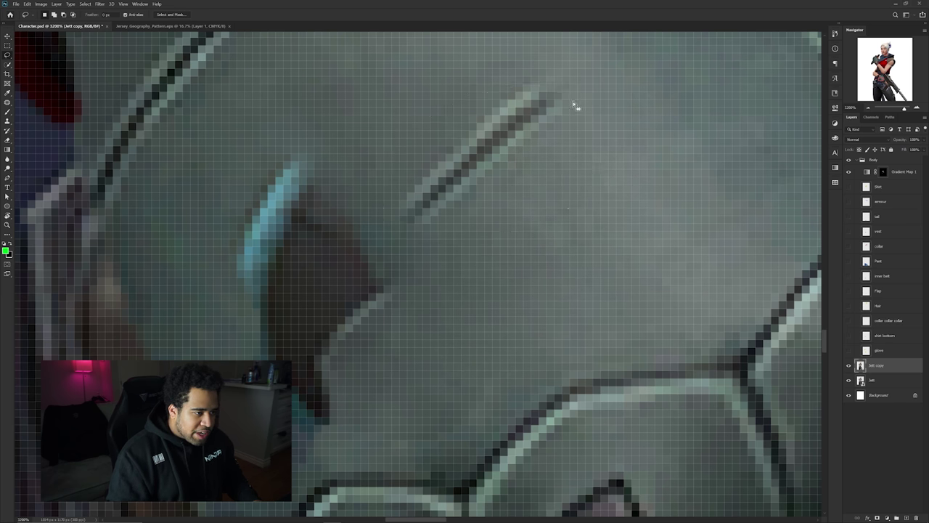
pyautogui.rightClick(526, 132)
pyautogui.click(541, 220)
pyautogui.click(629, 161)
pyautogui.hotkey('ctrl', 'd')
# Lasso the leftover dark and cyan patch on the lower glove and remove it with a Content-Aware fill
pyautogui.scroll(-2, 421, 242)
pyautogui.moveTo(420, 242); pyautogui.dragTo(448, 244)
pyautogui.moveTo(472, 174)
pyautogui.mouseDown()
pyautogui.moveTo(436, 316)
pyautogui.moveTo(540, 237)
pyautogui.moveTo(473, 173)
pyautogui.mouseUp()
pyautogui.rightClick(510, 218)
pyautogui.click(529, 311)
pyautogui.click(629, 160)
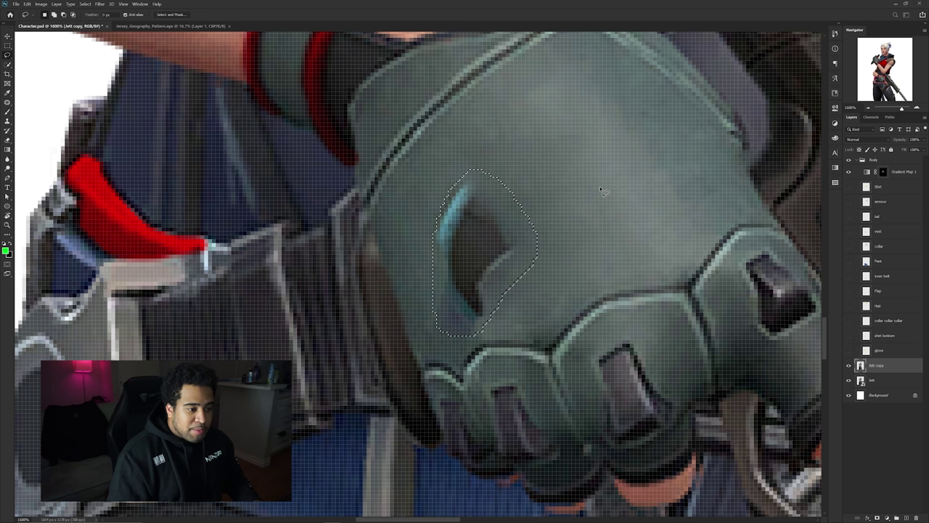
pyautogui.hotkey('ctrl', 'd')
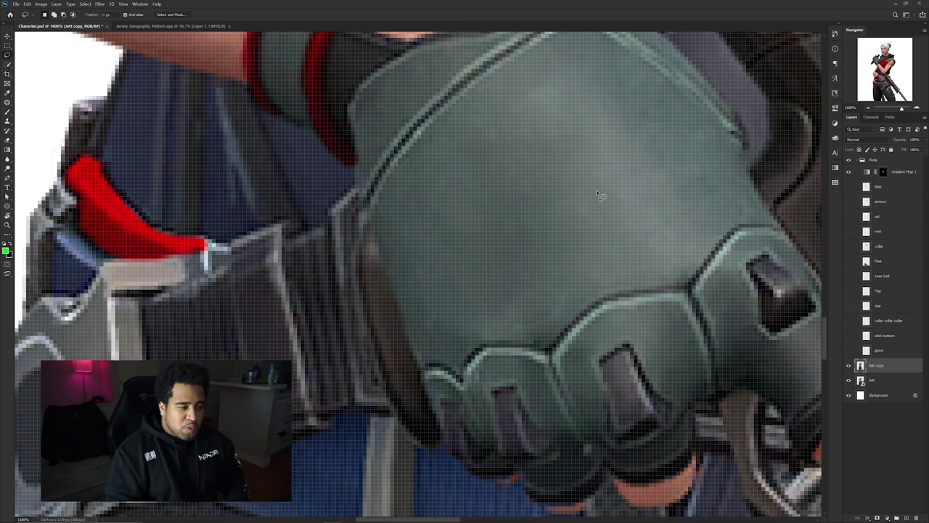
# Try outlining the lower glove's small white mark on the original Jett layer with the rasterized copy temporarily hidden
pyautogui.scroll(-3, 601, 215)
pyautogui.click(848, 365)
pyautogui.click(875, 380)
pyautogui.scroll(3, 641, 238)
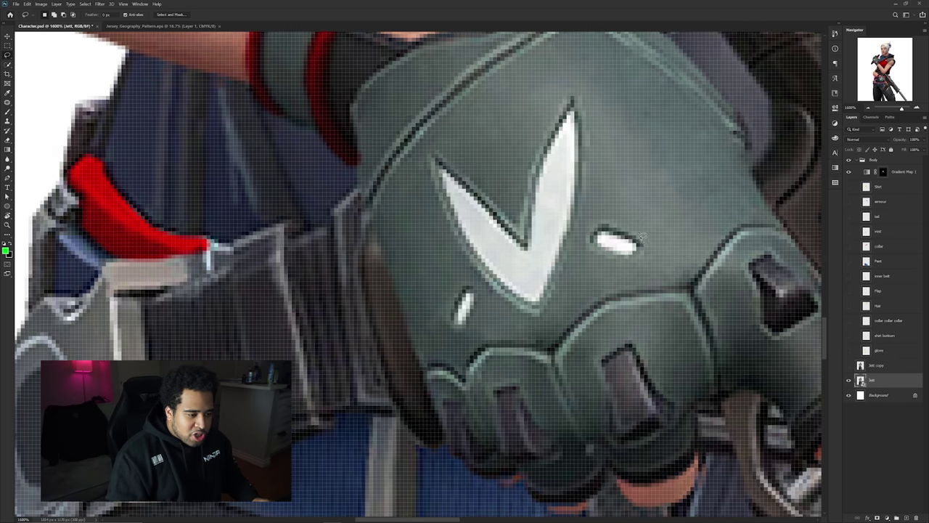
pyautogui.moveTo(578, 244); pyautogui.dragTo(626, 222)
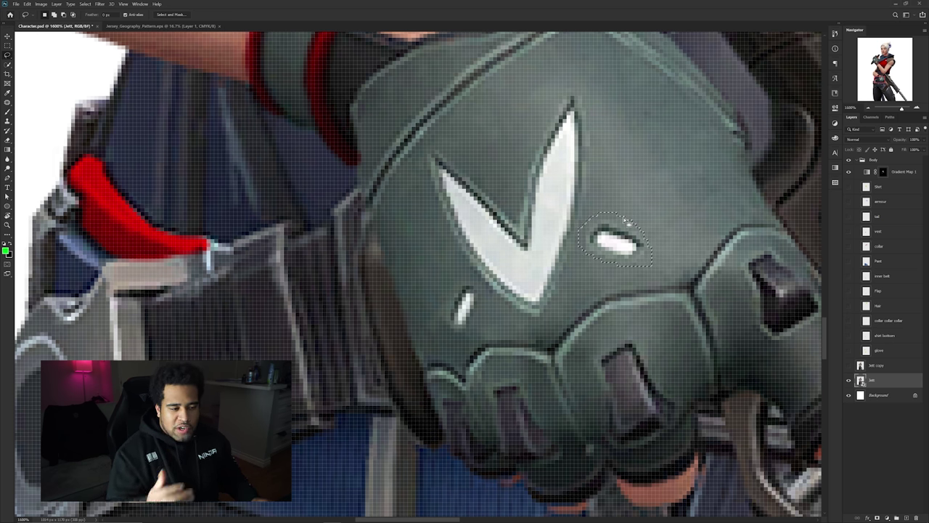
pyautogui.hotkey('ctrl', 'd')
pyautogui.click(849, 366)
pyautogui.scroll(-5, 586, 239)
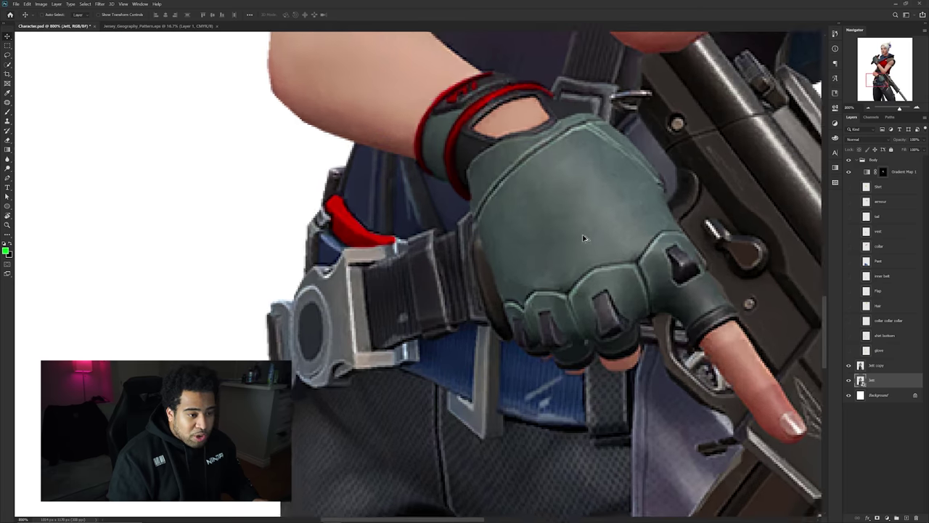
pyautogui.press('v')
pyautogui.scroll(-1, 562, 219)
pyautogui.moveTo(565, 208); pyautogui.dragTo(537, 408)
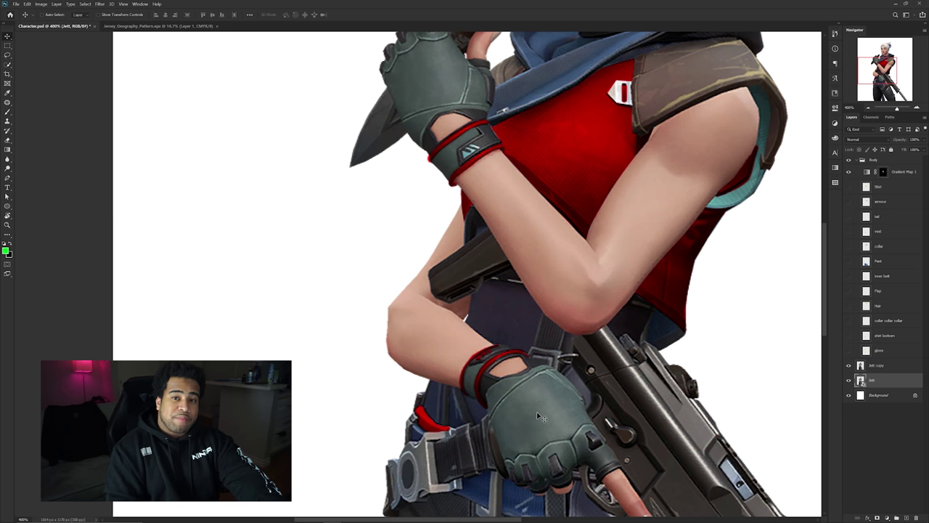
pyautogui.scroll(-4, 553, 332)
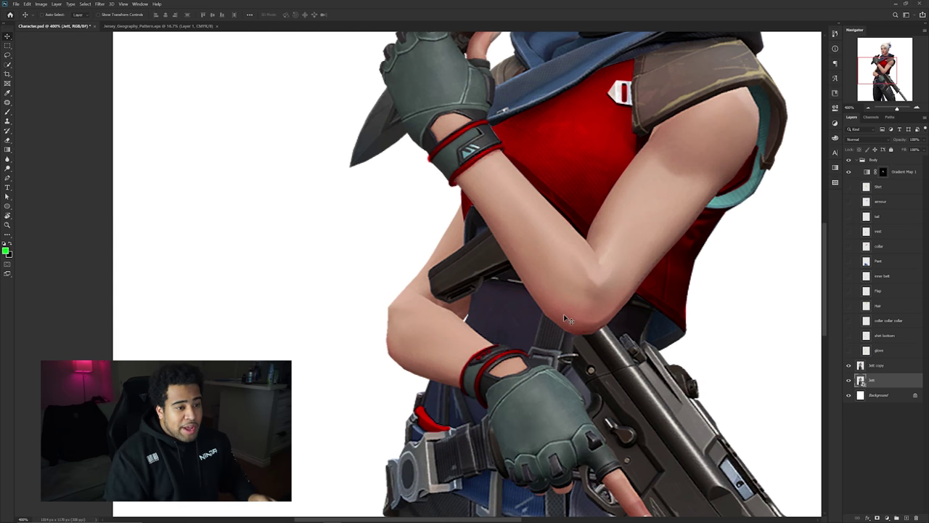
pyautogui.scroll(4, 579, 305)
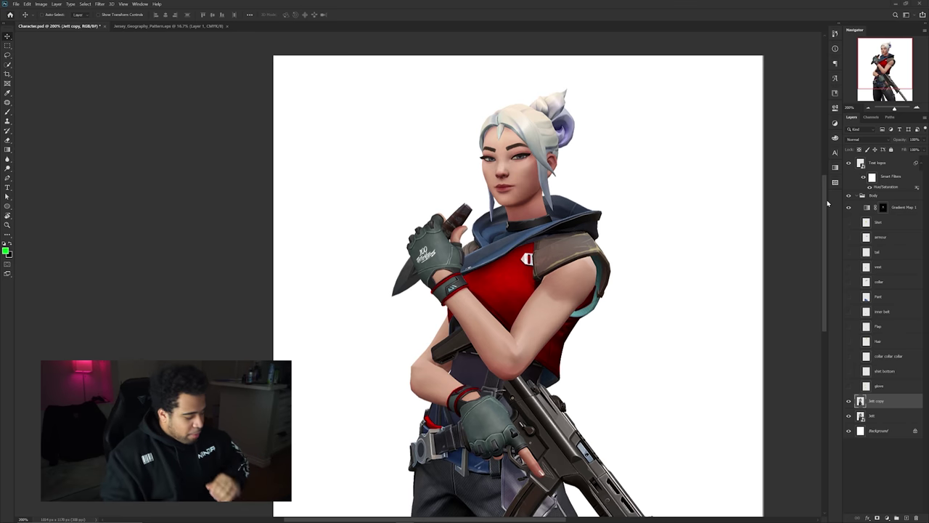
# Load the painted shoulder armour area as a selection and add a Gradient Map adjustment masked to it
pyautogui.keyDown('ctrl'); pyautogui.click(866, 223); pyautogui.keyUp('ctrl')
pyautogui.click(888, 517)
pyautogui.click(885, 505)
# Give the shoulder armour's gradient map the black-to-light-grey preset without its middle stop, and set the colour midpoint to 61%
pyautogui.click(789, 138)
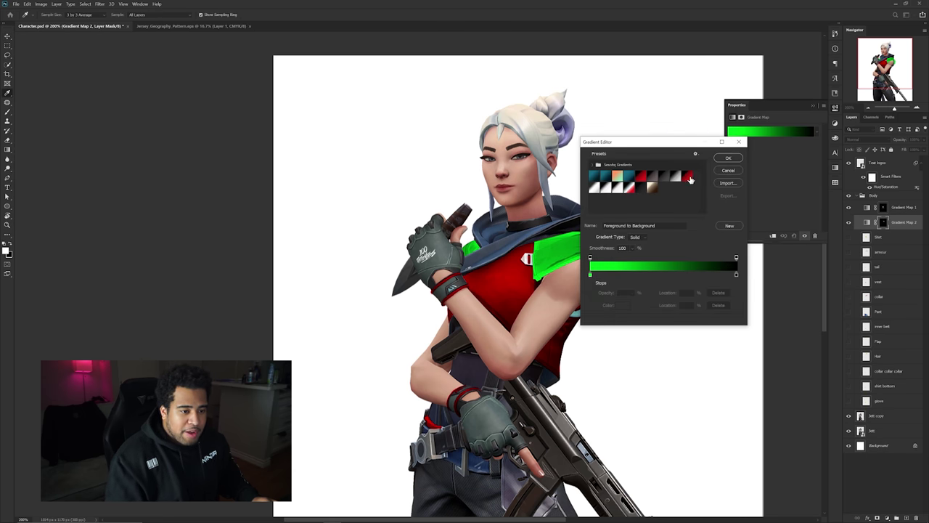
pyautogui.click(675, 177)
pyautogui.doubleClick(673, 276)
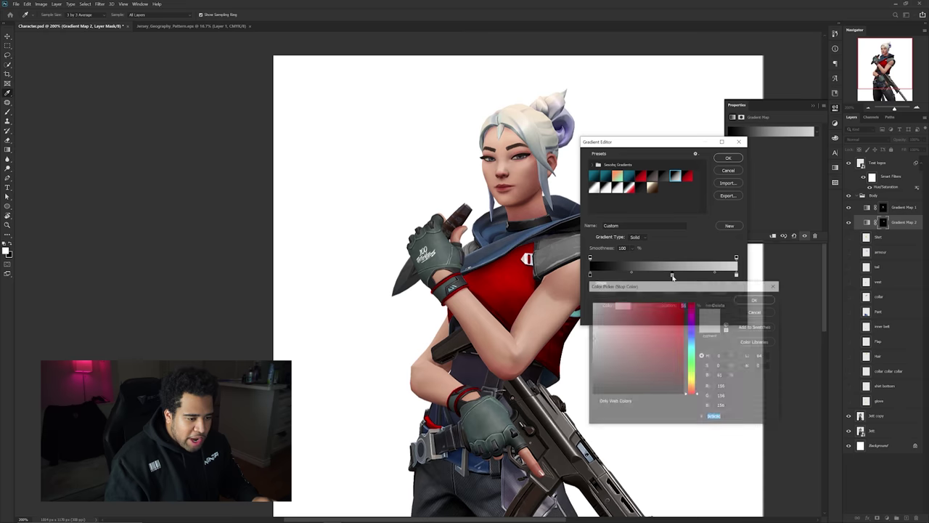
pyautogui.click(754, 313)
pyautogui.click(719, 305)
pyautogui.click(736, 276)
pyautogui.moveTo(687, 274); pyautogui.dragTo(680, 273)
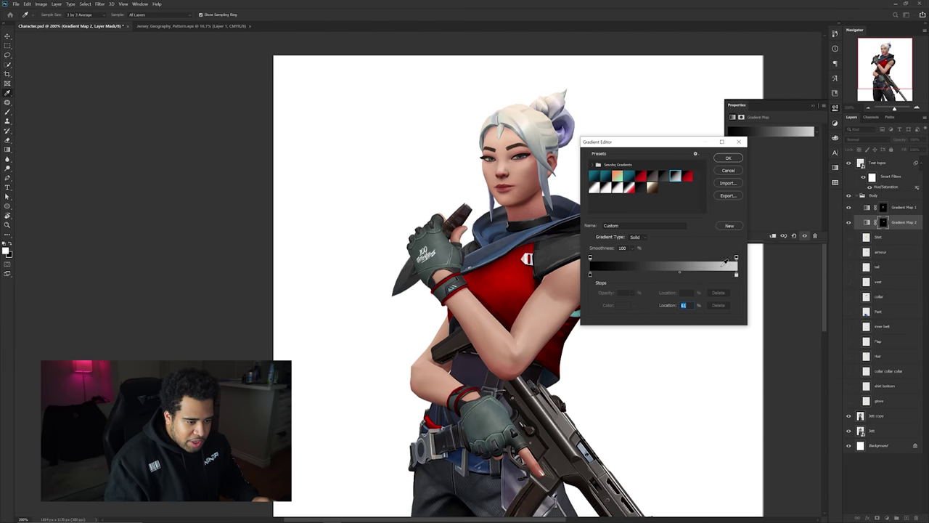
pyautogui.click(728, 158)
pyautogui.press('v')
# Load the painted neck collar area as a selection and add a Gradient Map adjustment masked to it
pyautogui.scroll(3, 528, 223)
pyautogui.scroll(-1, 531, 232)
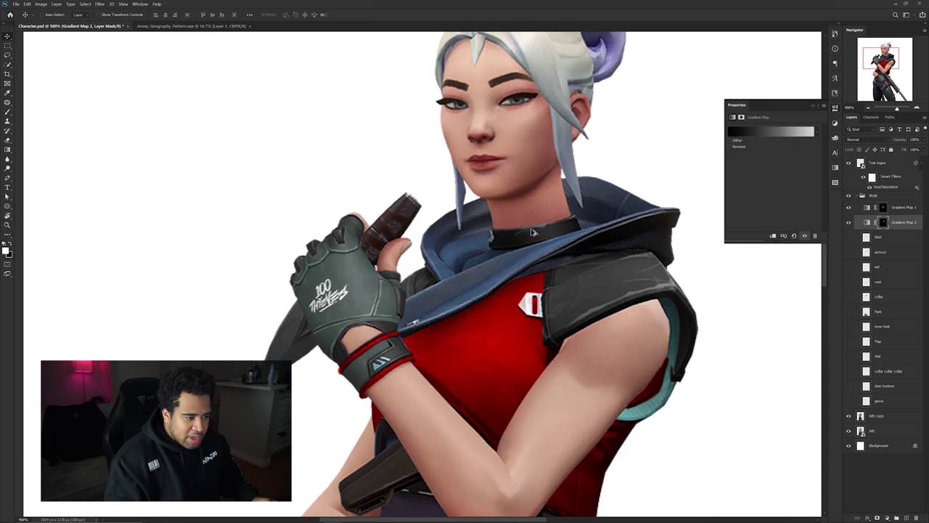
pyautogui.keyDown('ctrl'); pyautogui.click(866, 371); pyautogui.keyUp('ctrl')
pyautogui.click(894, 518)
pyautogui.click(893, 496)
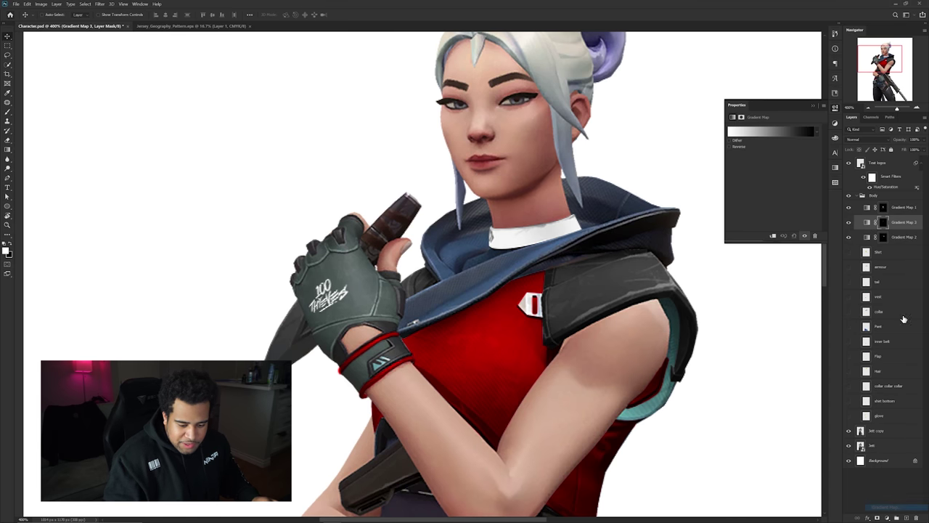
# Apply the black-to-light-grey preset to the neck collar's gradient map and delete its middle colour stop
pyautogui.click(768, 133)
pyautogui.click(676, 177)
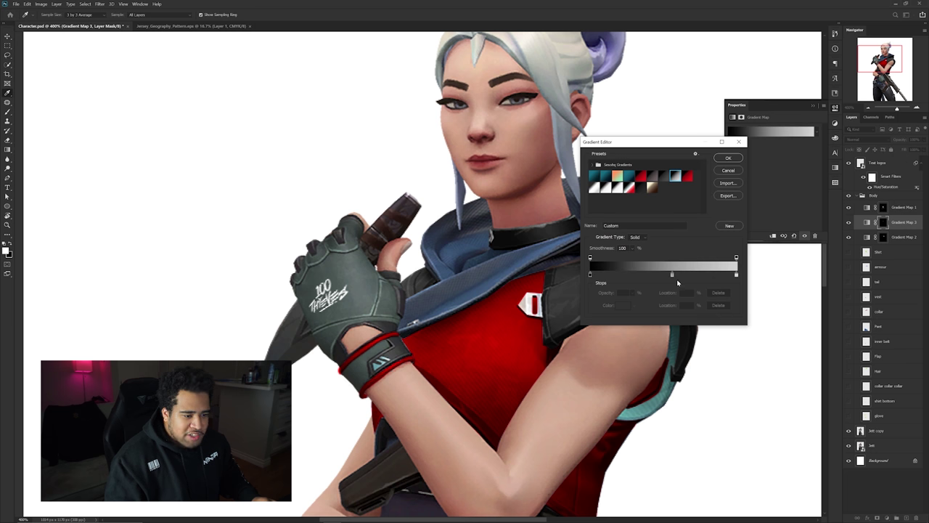
pyautogui.click(672, 275)
pyautogui.click(718, 306)
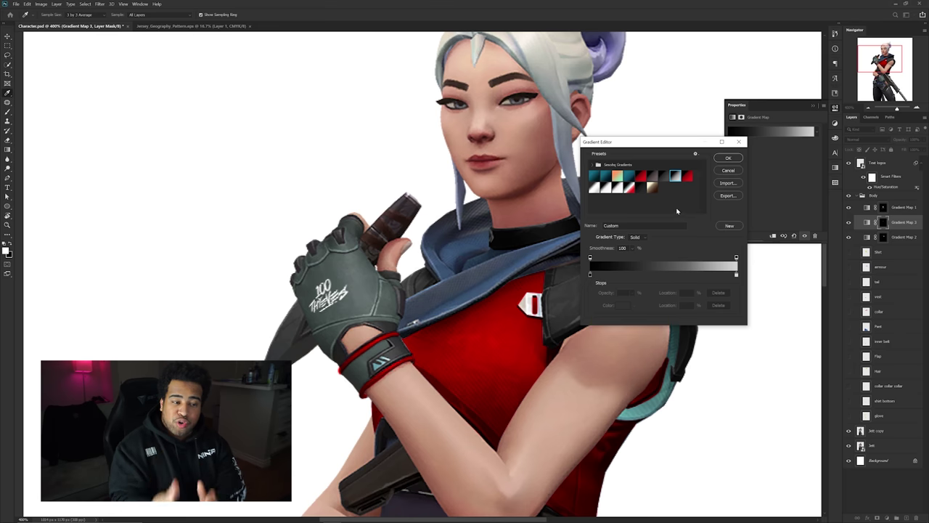
# Lighten the neck collar's gradient with a dark grey start stop, a white (ffffff) end stop and the midpoint at 28%
pyautogui.doubleClick(591, 275)
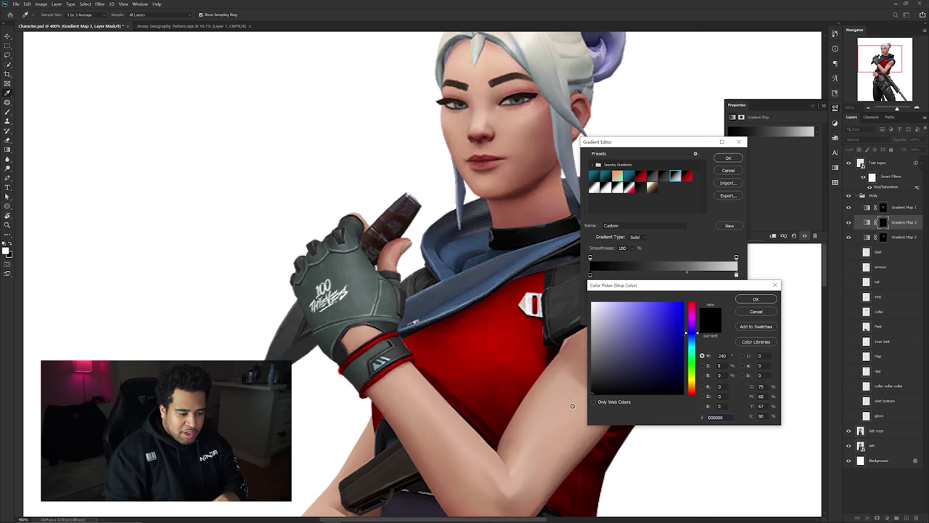
pyautogui.click(599, 381)
pyautogui.click(754, 300)
pyautogui.doubleClick(736, 275)
pyautogui.write('ffffff')
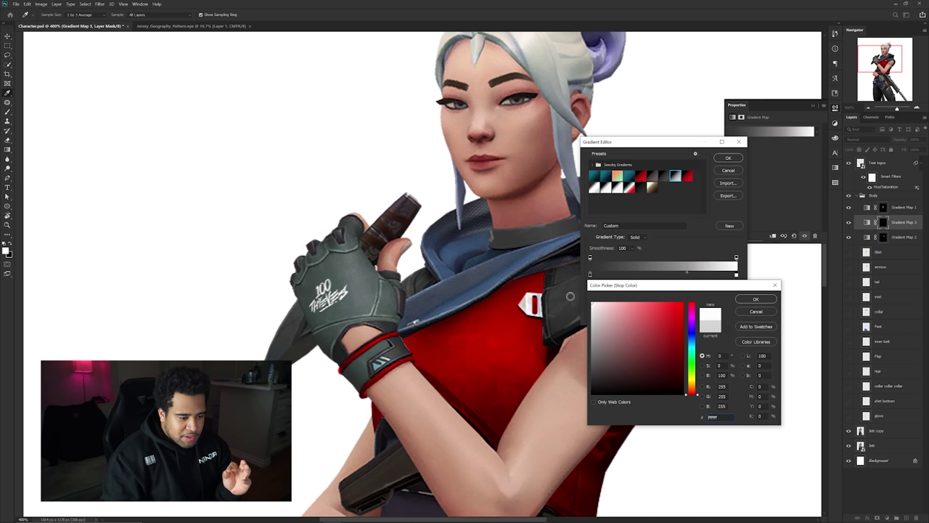
pyautogui.click(752, 301)
pyautogui.moveTo(688, 277); pyautogui.dragTo(635, 274)
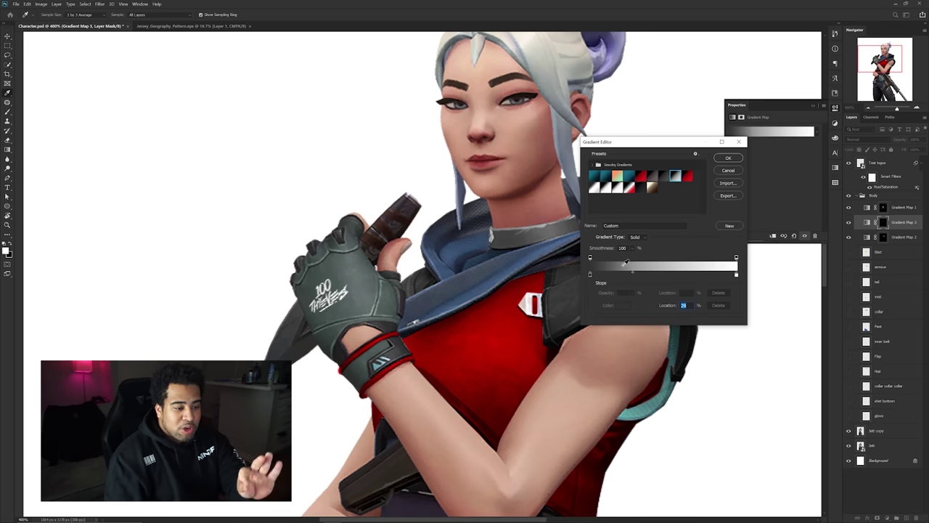
pyautogui.click(728, 157)
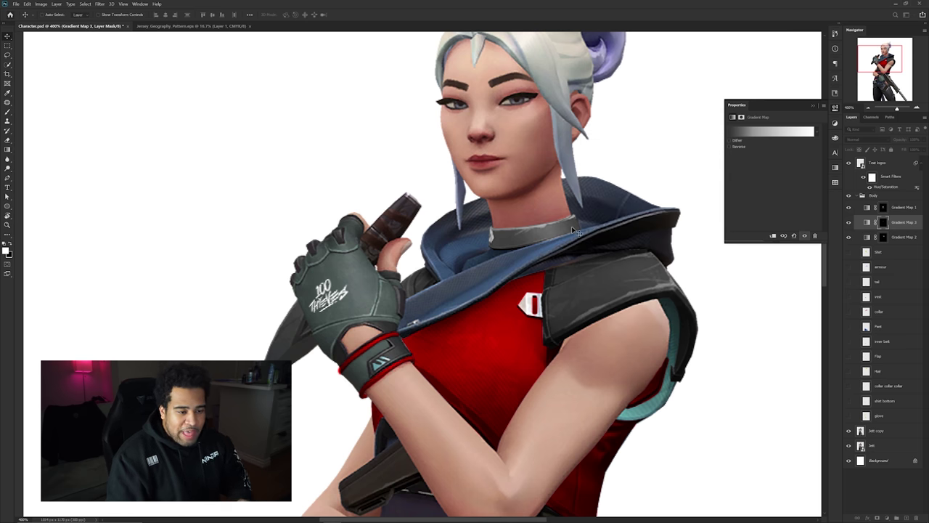
# Load the painted hood area from the collar layer as a selection and add a Gradient Map adjustment masked to it
pyautogui.scroll(-2, 594, 221)
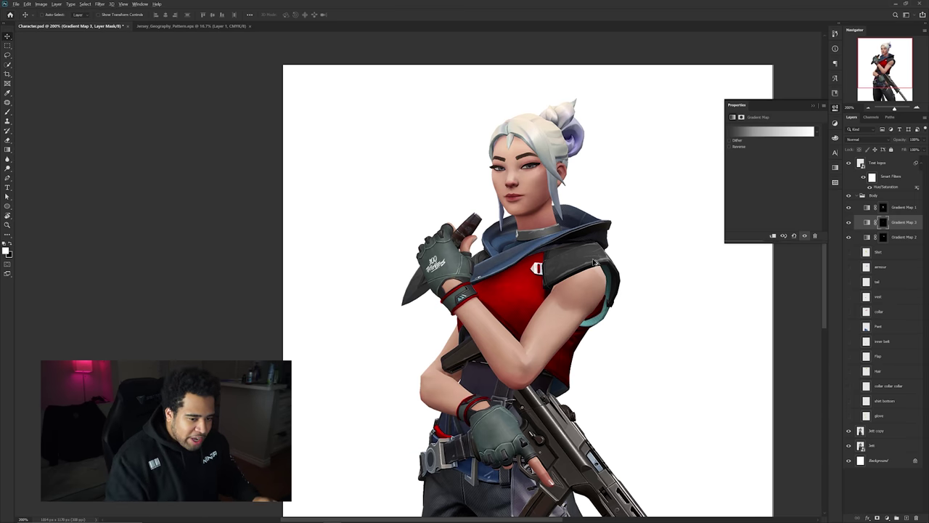
pyautogui.scroll(2, 591, 265)
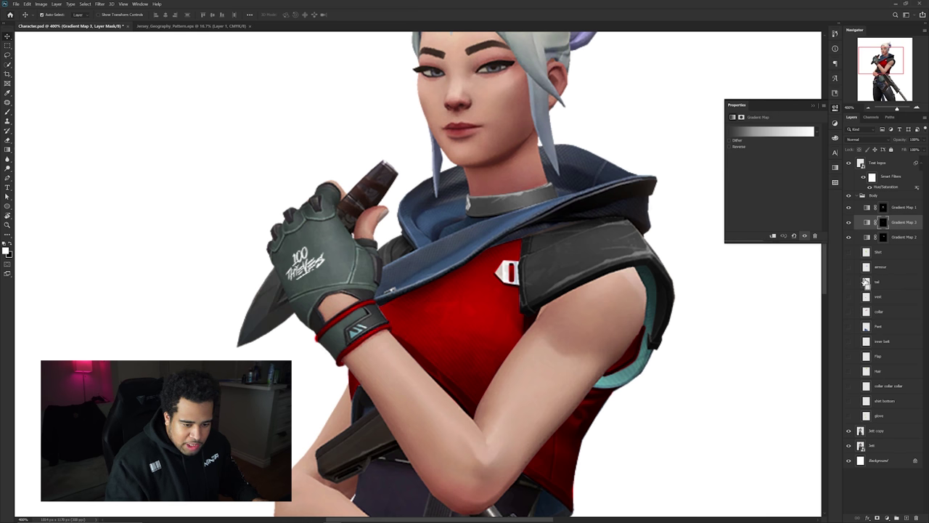
pyautogui.keyDown('ctrl'); pyautogui.click(867, 313); pyautogui.keyUp('ctrl')
pyautogui.click(881, 518)
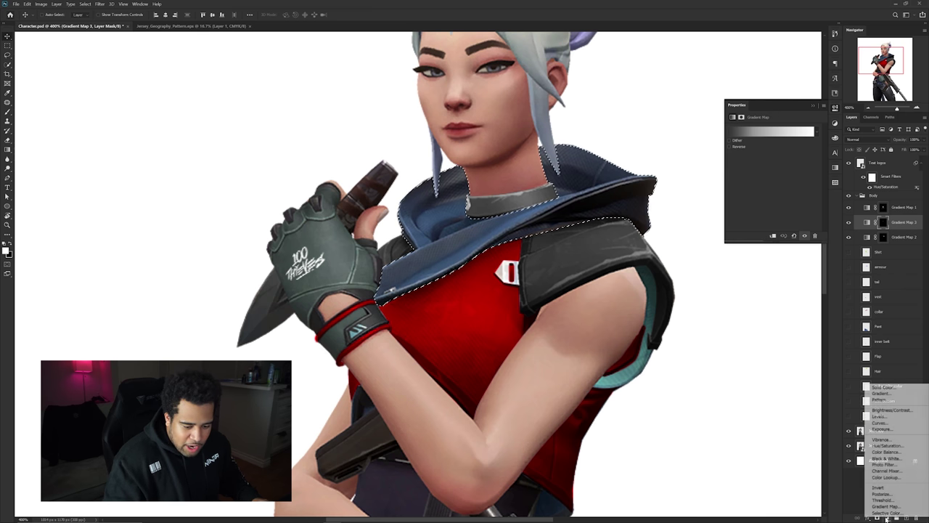
pyautogui.click(892, 508)
# Recolour the hood with the black-to-dark-grey gradient preset and close the adjustment's properties
pyautogui.click(772, 131)
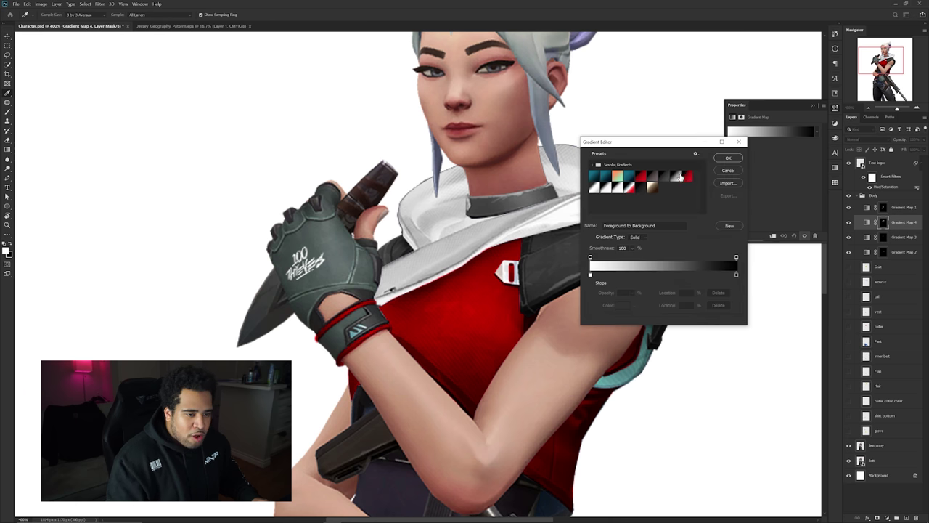
pyautogui.click(666, 177)
pyautogui.click(729, 158)
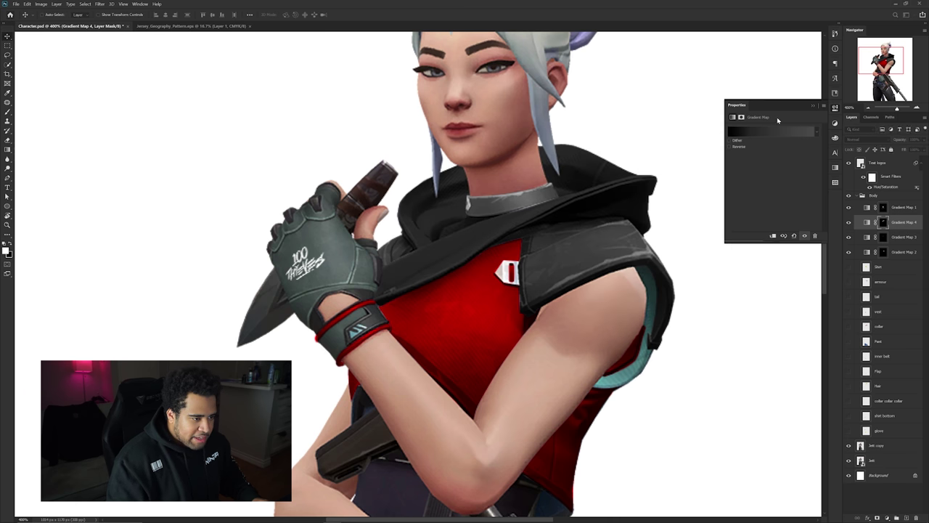
pyautogui.click(814, 105)
pyautogui.hotkey('ctrl', '1')
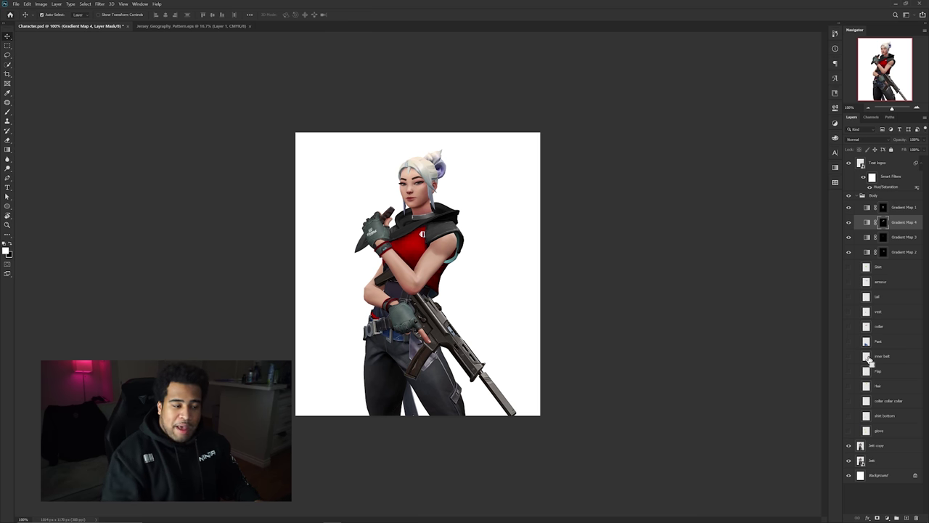
# Select the red shirt's gradient map layer and bring the artwork from Jersey_Geography_Pattern.eps in above it
pyautogui.scroll(3, 372, 240)
pyautogui.scroll(3, 376, 233)
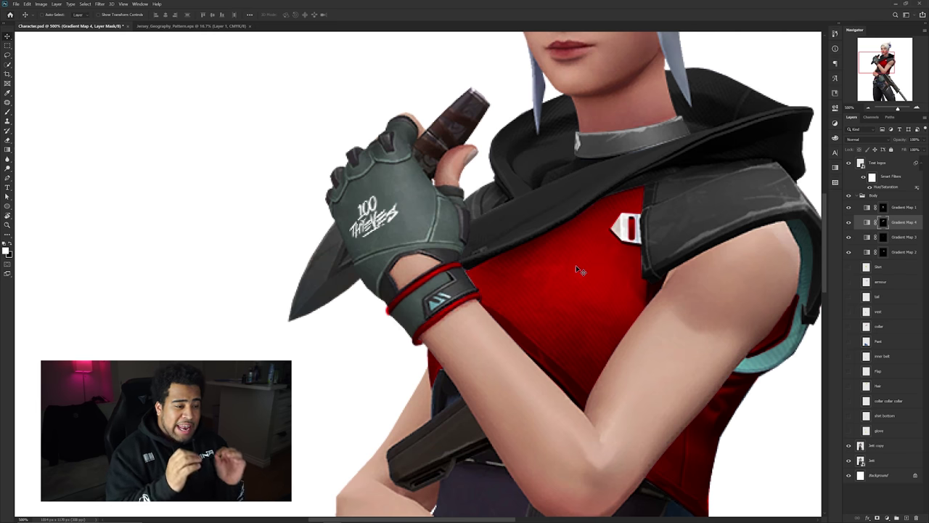
pyautogui.moveTo(597, 279)
pyautogui.mouseDown()
pyautogui.moveTo(615, 290)
pyautogui.moveTo(585, 267)
pyautogui.mouseUp()
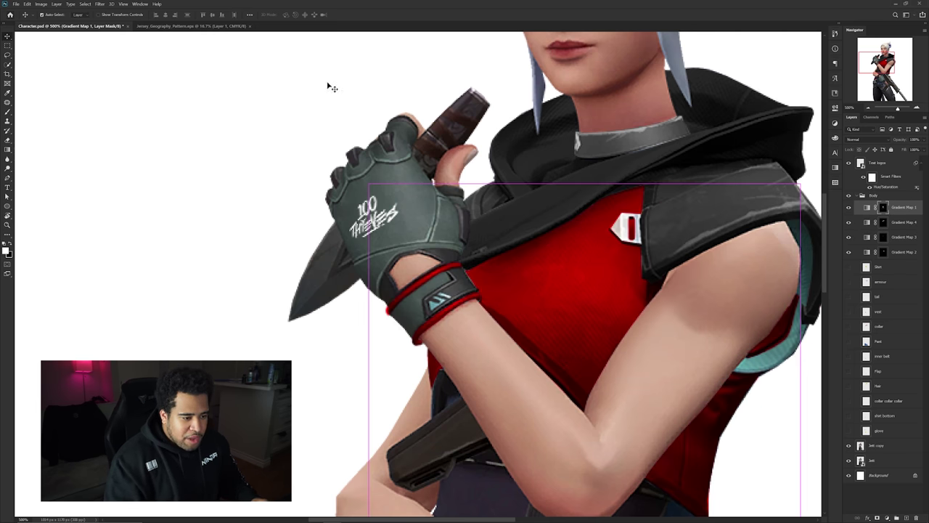
pyautogui.click(175, 27)
pyautogui.moveTo(367, 162); pyautogui.dragTo(483, 298)
# Scale the imported line pattern down to about 8.3% so its contours suit the character's size
pyautogui.scroll(-4, 484, 298)
pyautogui.hotkey('ctrl', 't')
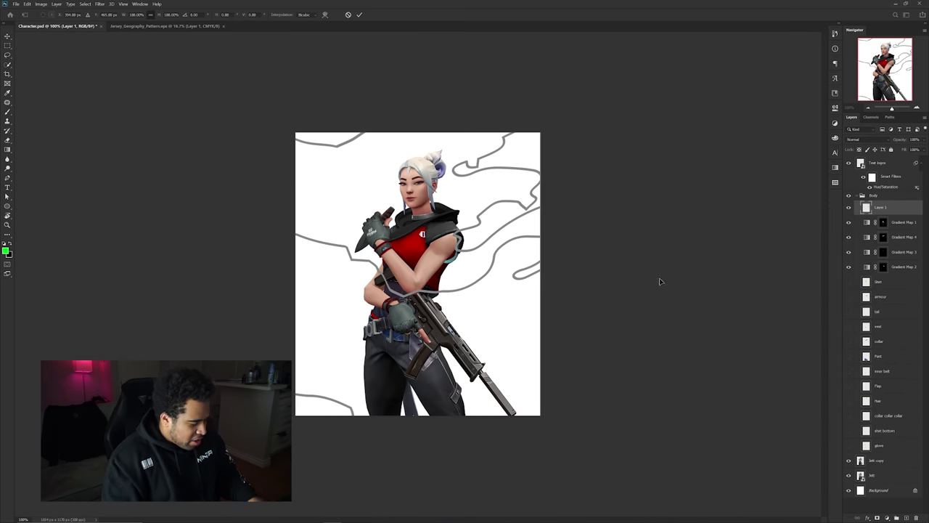
pyautogui.scroll(-5, 642, 282)
pyautogui.moveTo(775, 270); pyautogui.dragTo(431, 268)
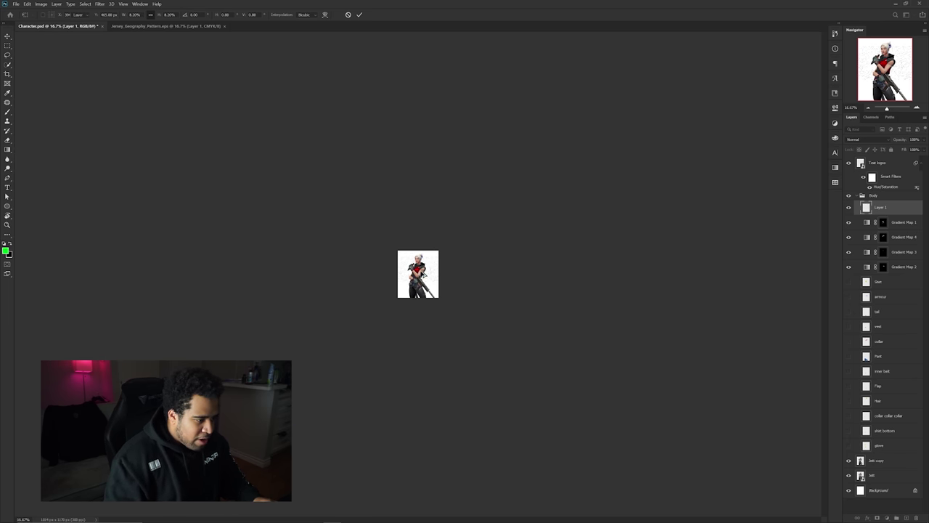
pyautogui.press('Return')
# Turn the pattern lines white by raising their Hue/Saturation lightness to the maximum
pyautogui.scroll(9, 418, 270)
pyautogui.scroll(-2, 414, 269)
pyautogui.hotkey('ctrl', 'u')
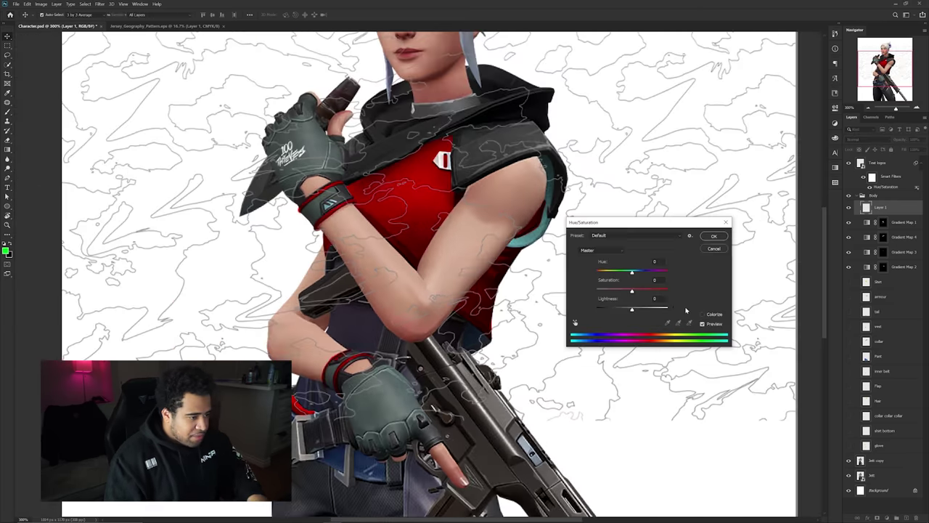
pyautogui.moveTo(632, 309); pyautogui.dragTo(686, 307)
pyautogui.click(714, 237)
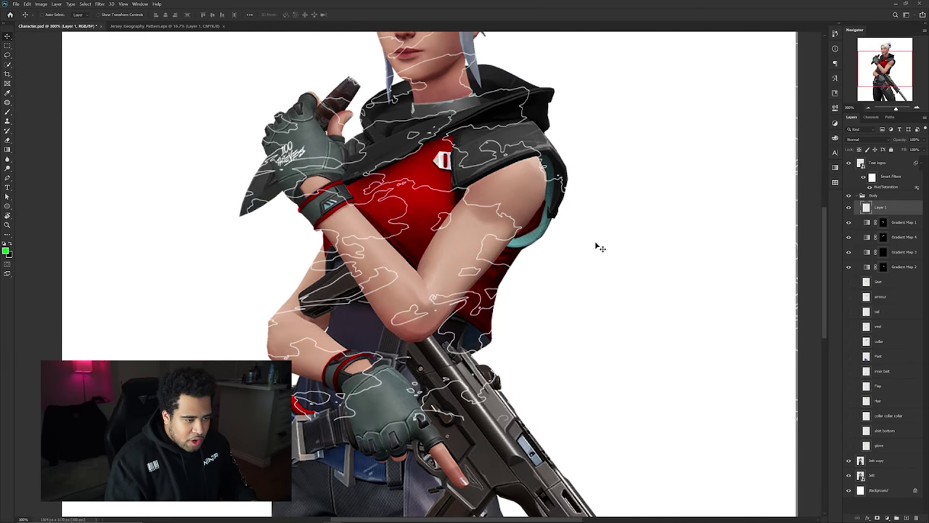
# Clip the white pattern layer to the shirt's gradient map and shift it slightly across the chest
pyautogui.rightClick(898, 211)
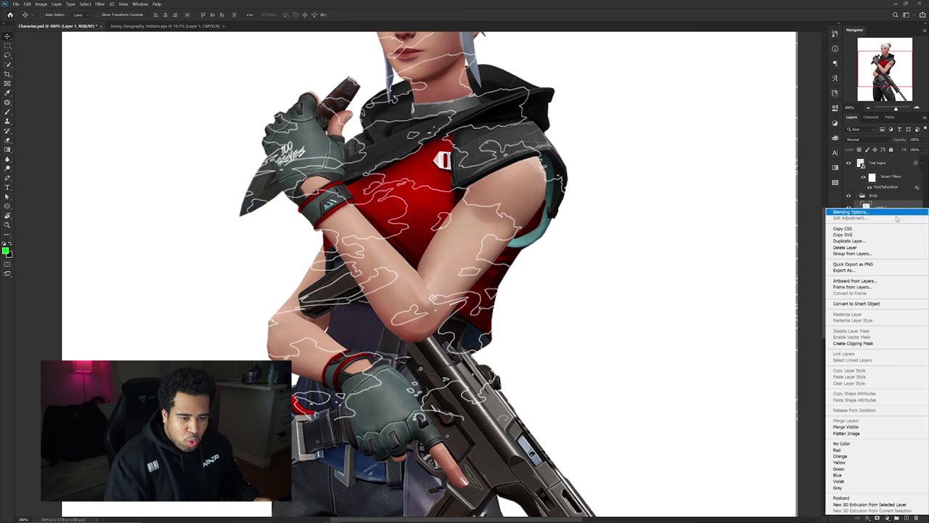
pyautogui.click(851, 342)
pyautogui.moveTo(479, 191); pyautogui.dragTo(459, 184)
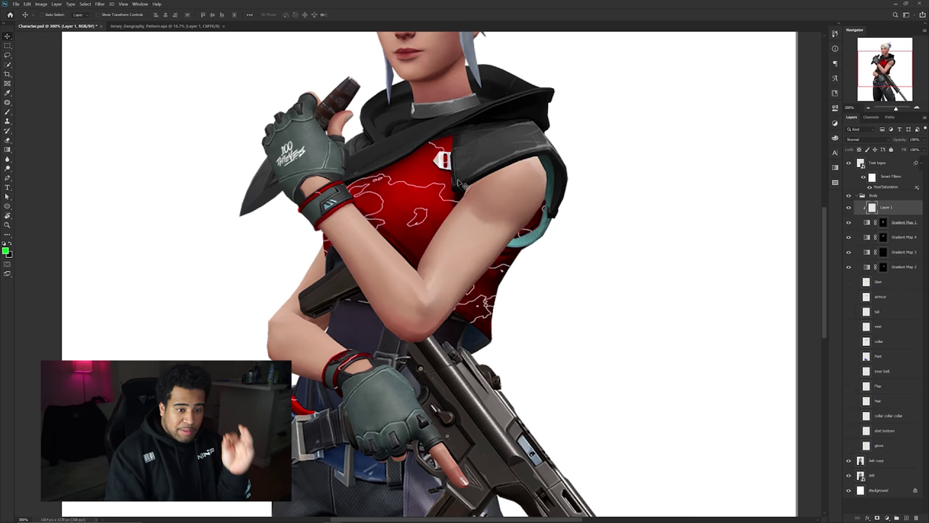
# Add a Color Overlay layer style to the clipped shirt pattern
pyautogui.scroll(-2, 466, 222)
pyautogui.scroll(3, 461, 247)
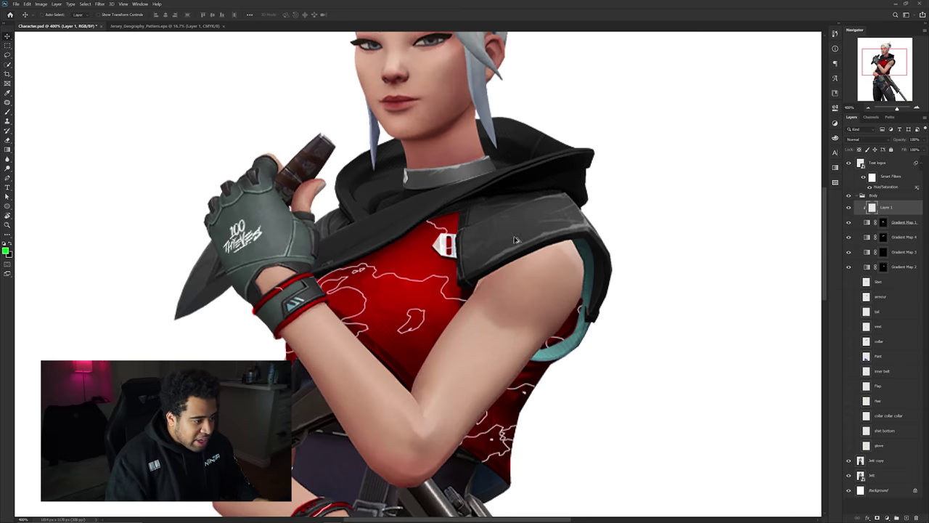
pyautogui.scroll(-1, 600, 245)
pyautogui.doubleClick(909, 213)
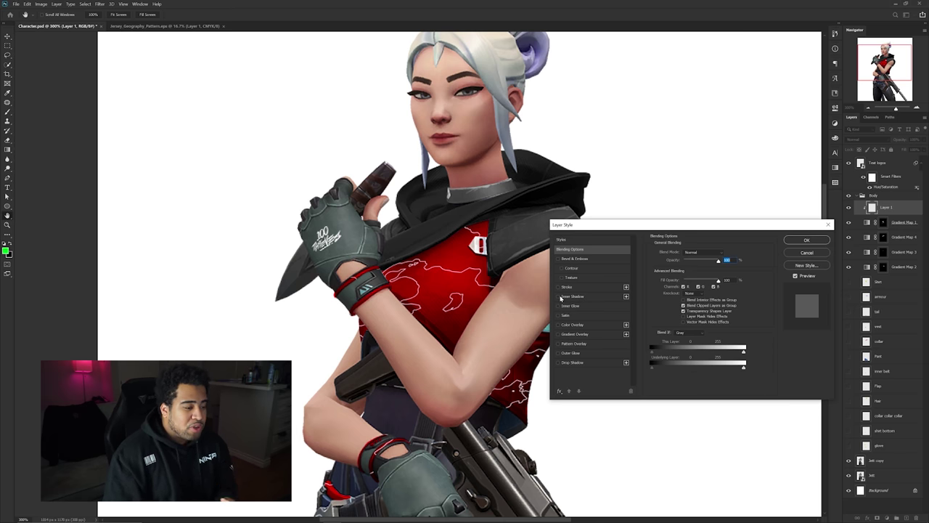
pyautogui.click(574, 324)
# Try bright red (ff0000) as the shirt pattern's overlay colour
pyautogui.click(729, 253)
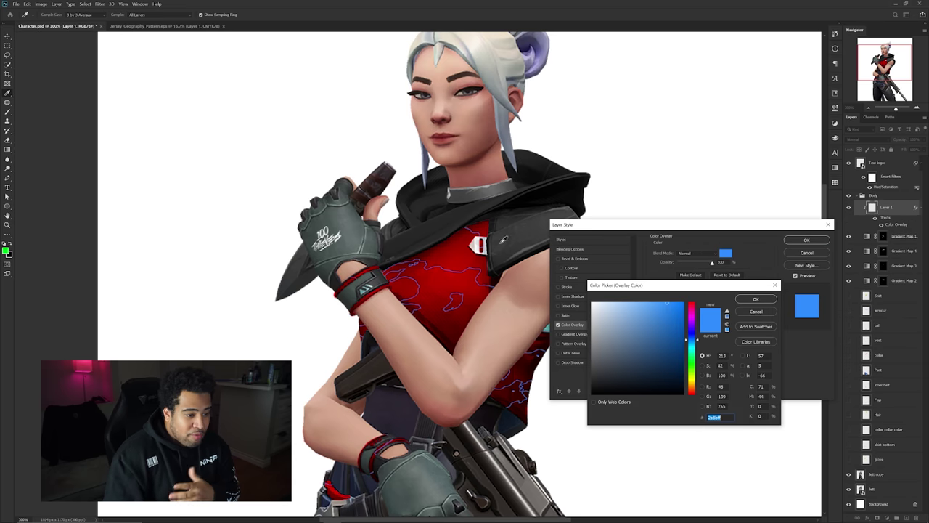
pyautogui.click(479, 259)
pyautogui.moveTo(651, 346); pyautogui.dragTo(697, 284)
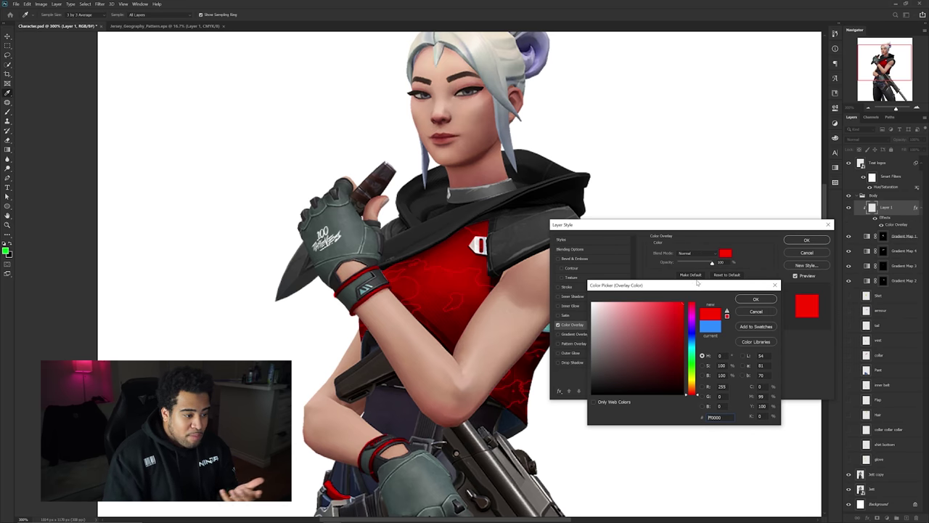
pyautogui.click(748, 299)
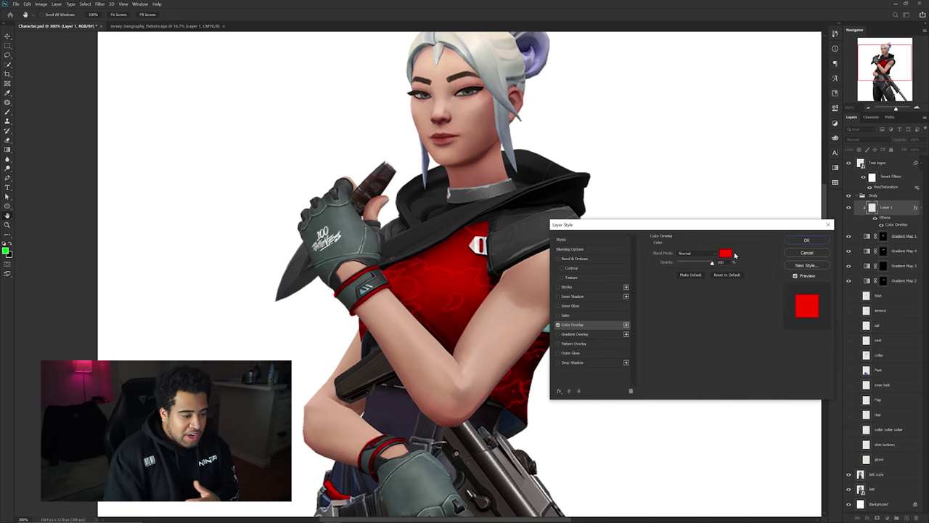
# Set the shirt pattern's overlay colour to black (000000) and apply the layer style
pyautogui.click(727, 253)
pyautogui.click(693, 332)
pyautogui.moveTo(606, 389); pyautogui.dragTo(583, 412)
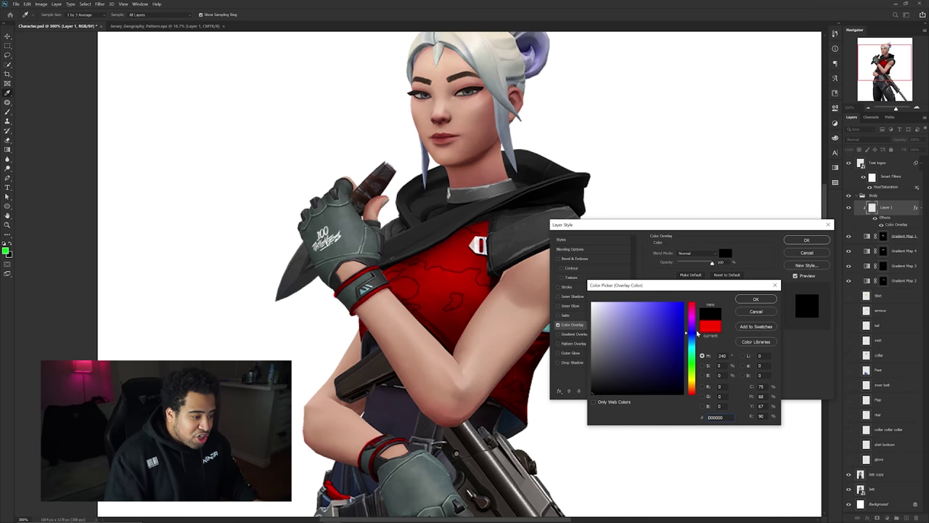
pyautogui.click(756, 299)
pyautogui.click(807, 240)
pyautogui.press('v')
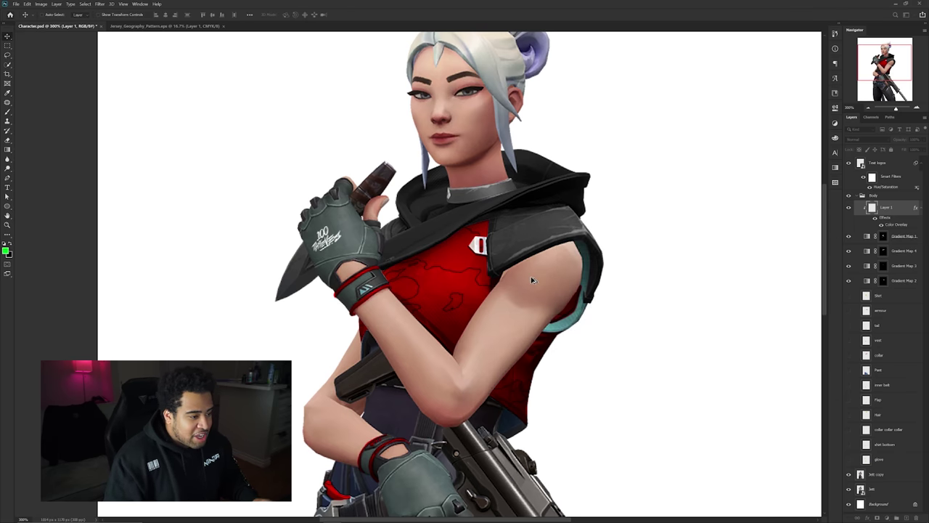
pyautogui.scroll(-5, 537, 281)
pyautogui.scroll(-2, 518, 287)
pyautogui.scroll(1, 400, 261)
pyautogui.scroll(-1, 419, 258)
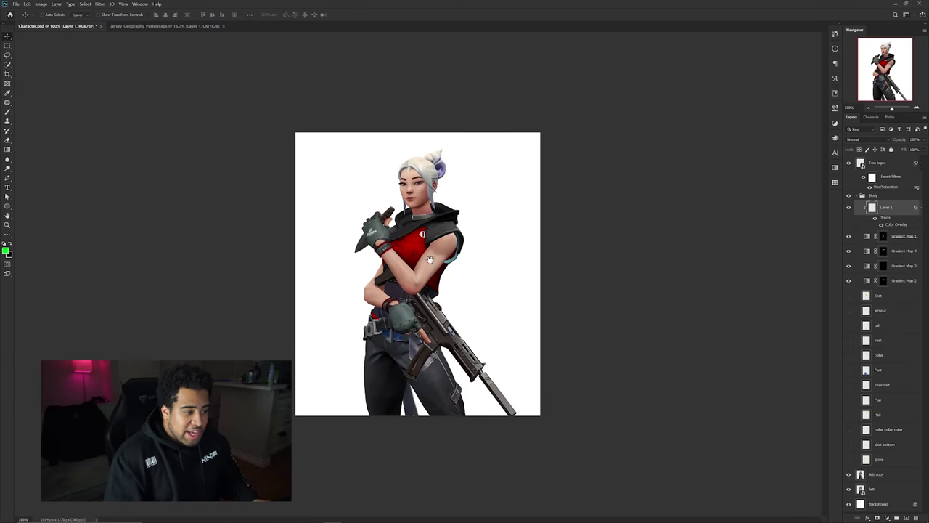